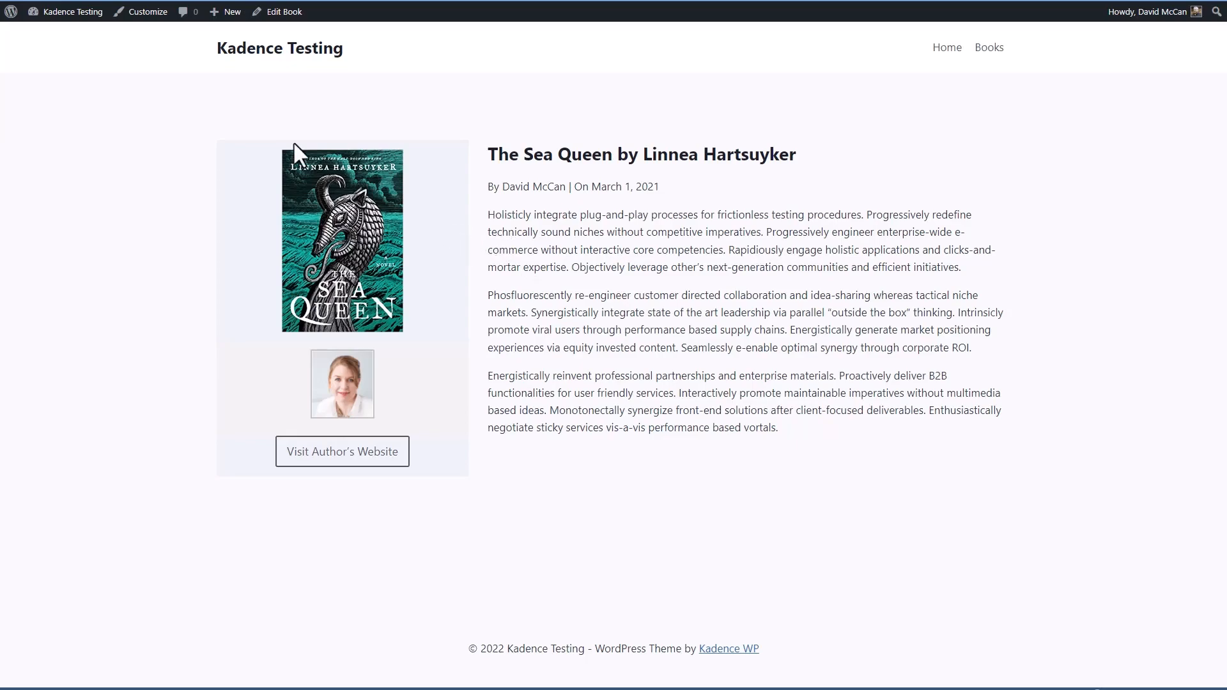
Open the Book Single element for editing and insert a Dynamic List block between the book cover and the author photo
{"action": "left_click", "coordinate": [51, 33]}
{"action": "mouse_move", "coordinate": [67, 253]}
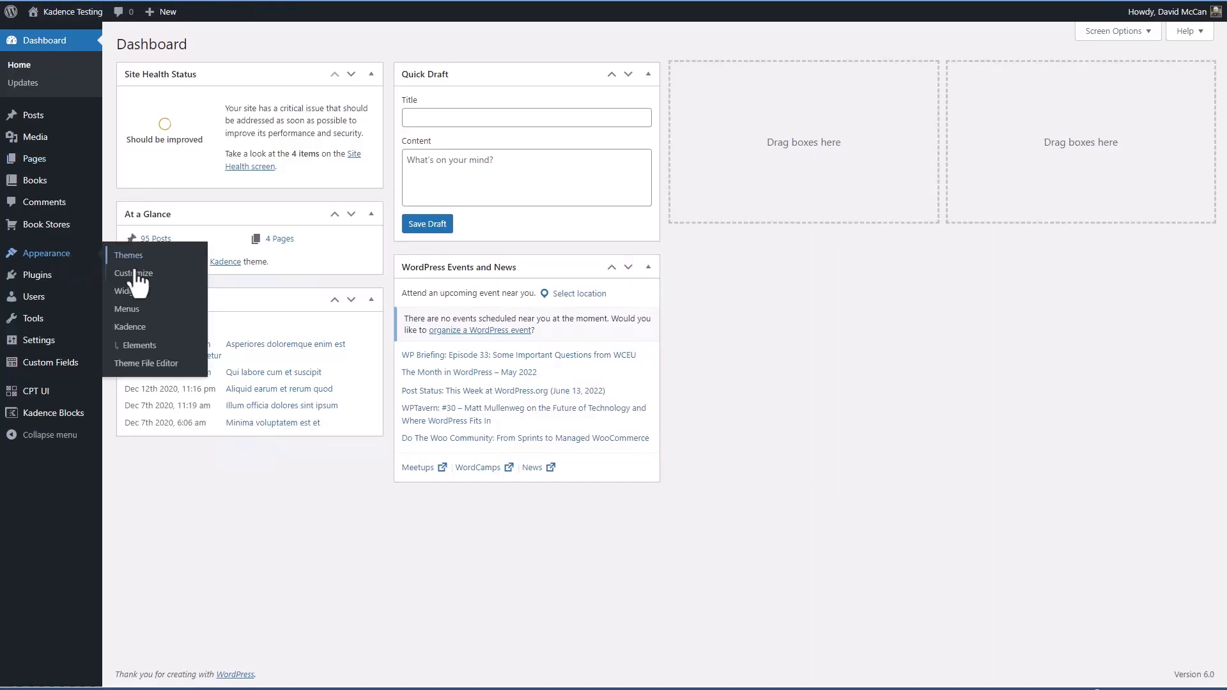
{"action": "left_click", "coordinate": [136, 346]}
{"action": "left_click", "coordinate": [173, 324]}
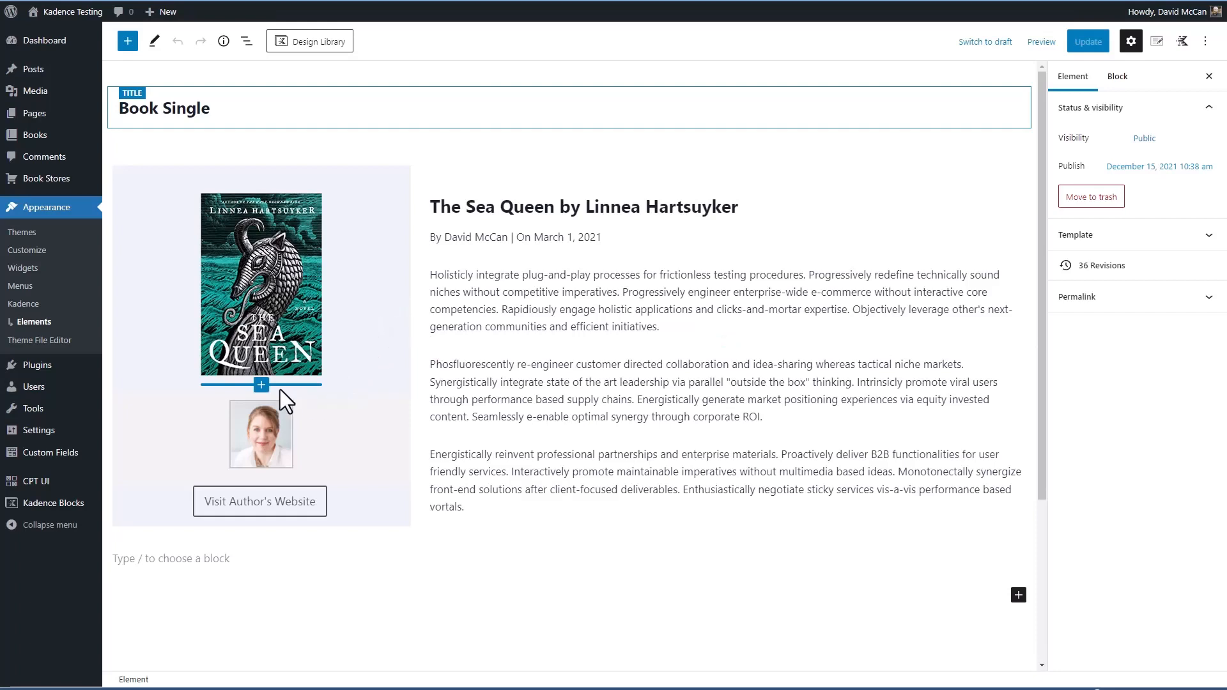
{"action": "left_click", "coordinate": [262, 385]}
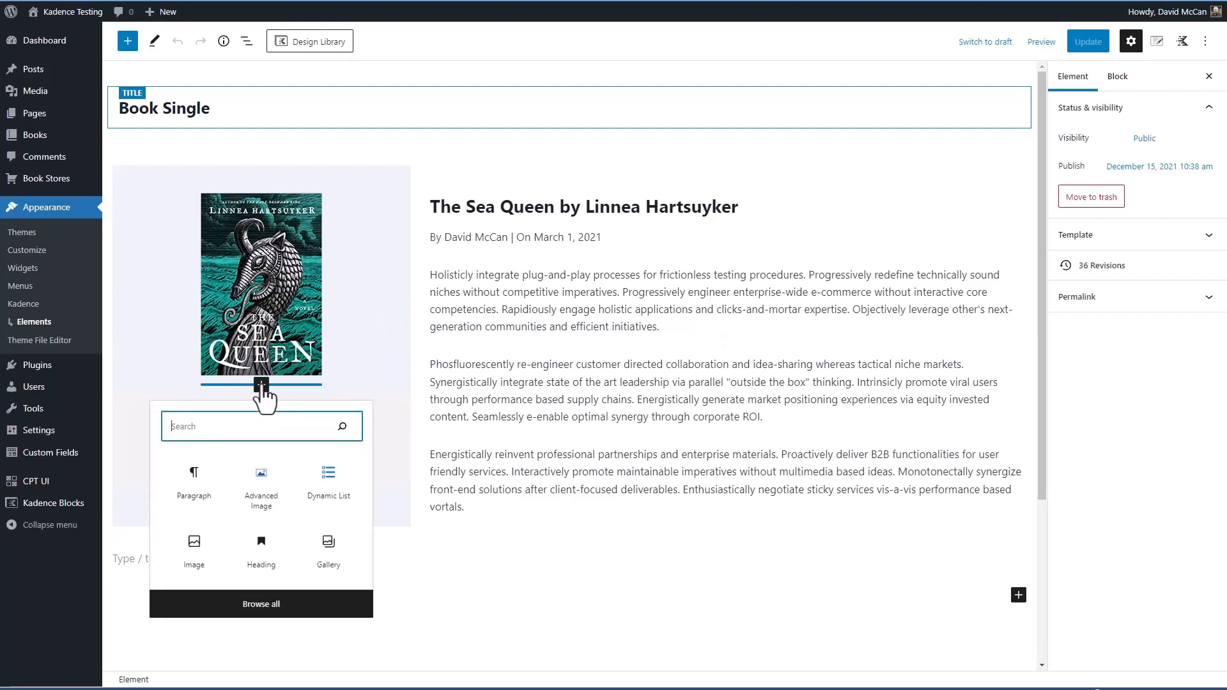
{"action": "left_click", "coordinate": [327, 477]}
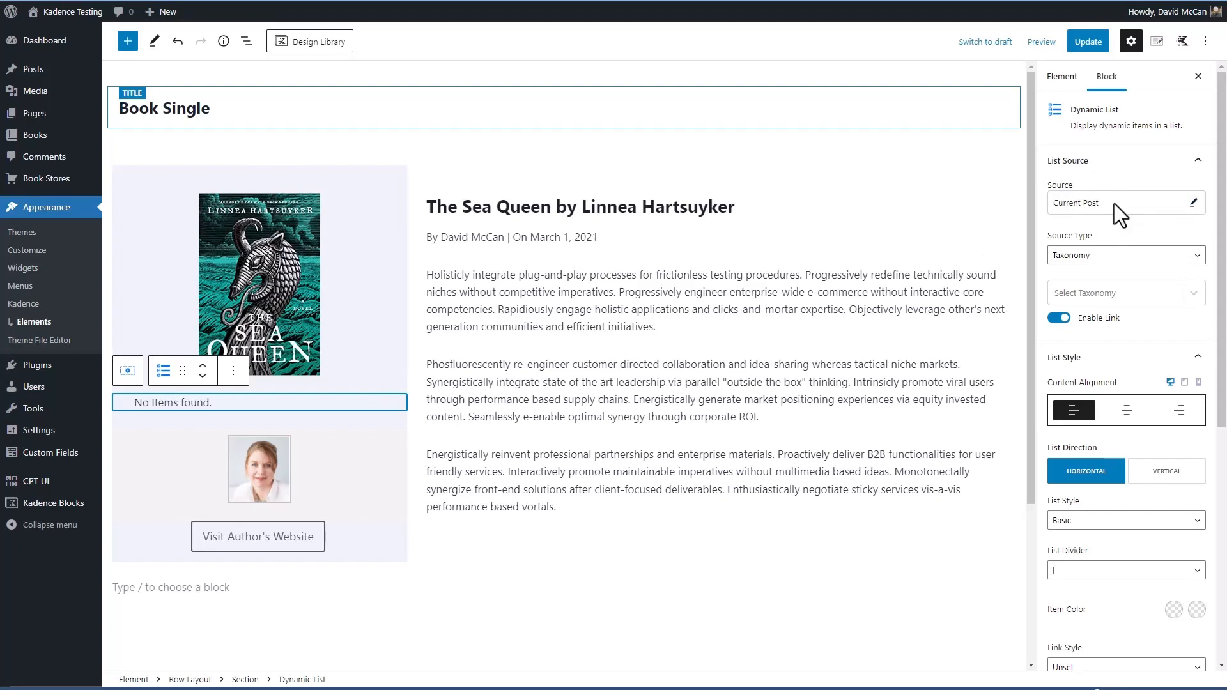
Search for an alternative list source with "grid", keeping Current Post as the source
{"action": "left_click", "coordinate": [1193, 203]}
{"action": "left_click", "coordinate": [1160, 203]}
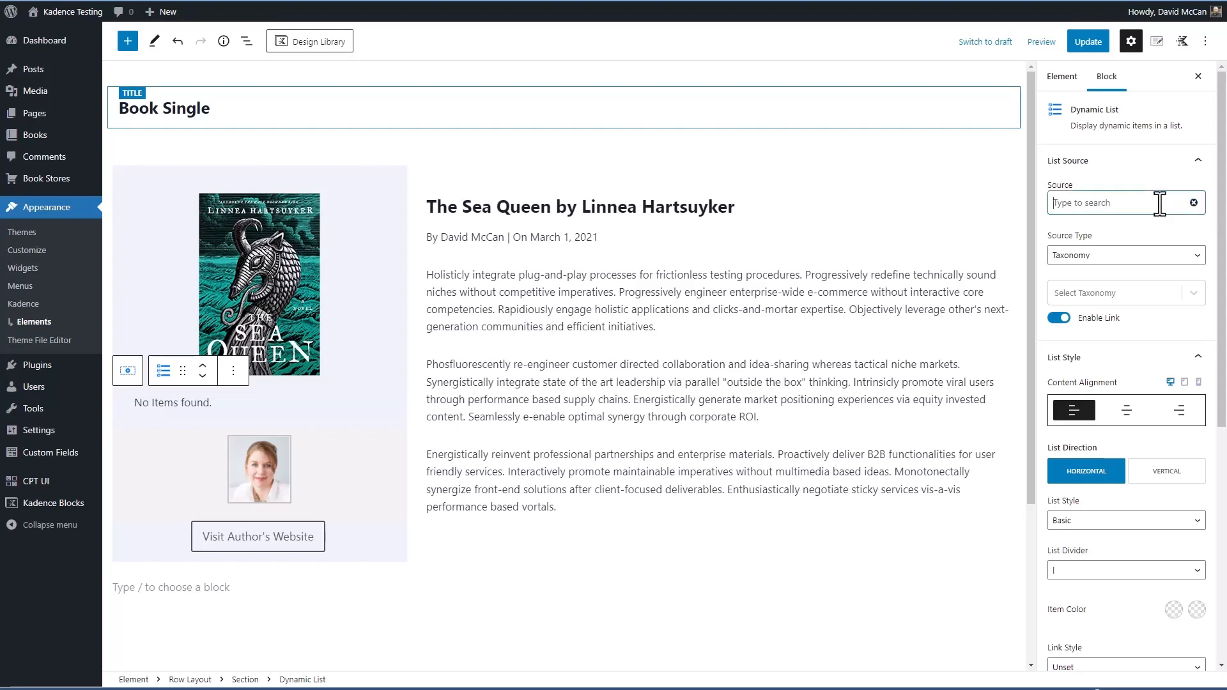
{"action": "type", "text": "grid"}
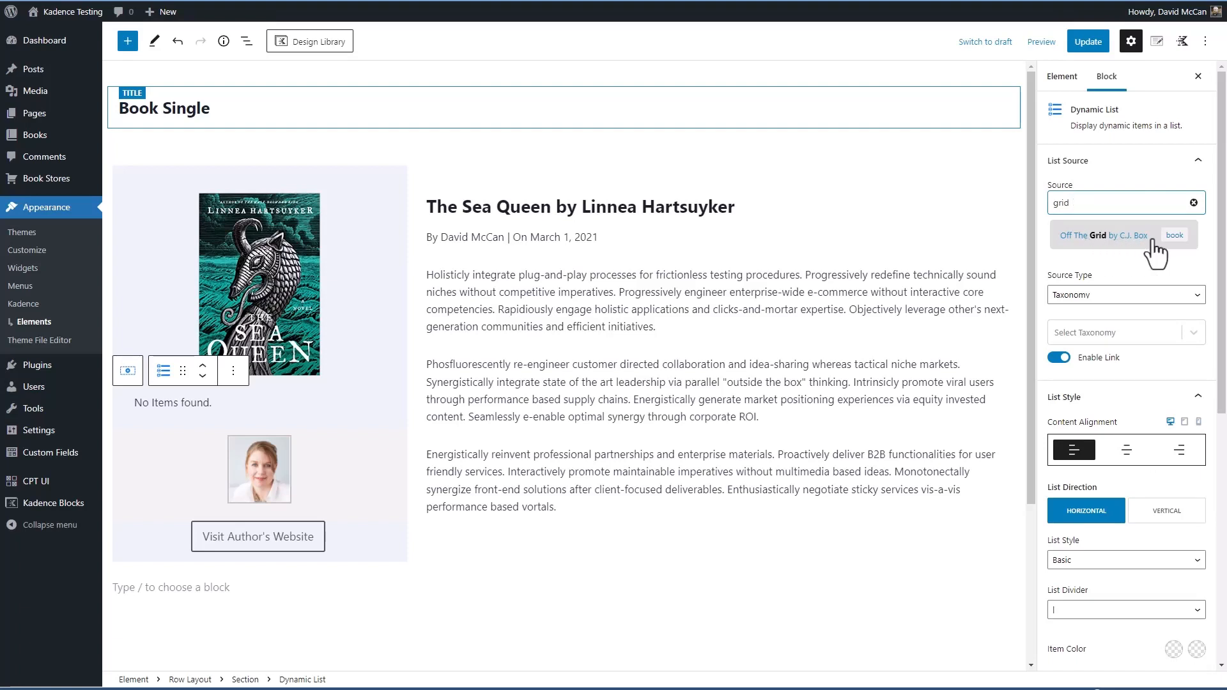
{"action": "left_click", "coordinate": [1123, 245]}
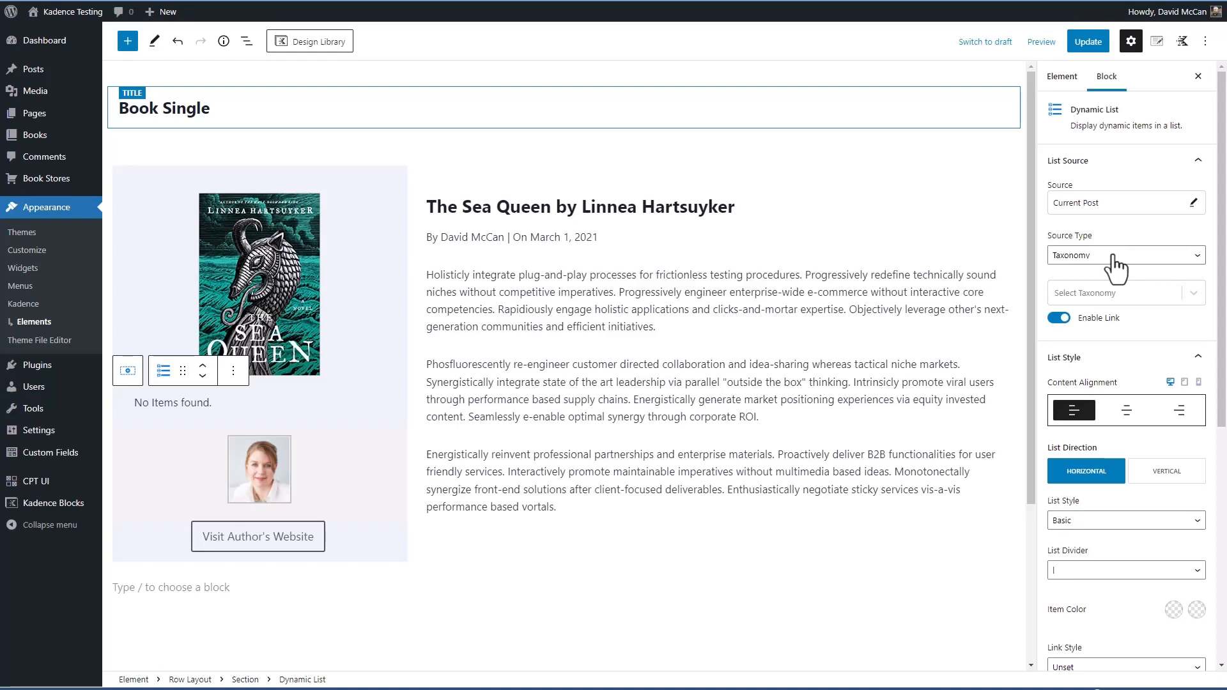
Try Custom Post Meta as the list's source type and look through the available custom fields
{"action": "left_click", "coordinate": [1113, 256]}
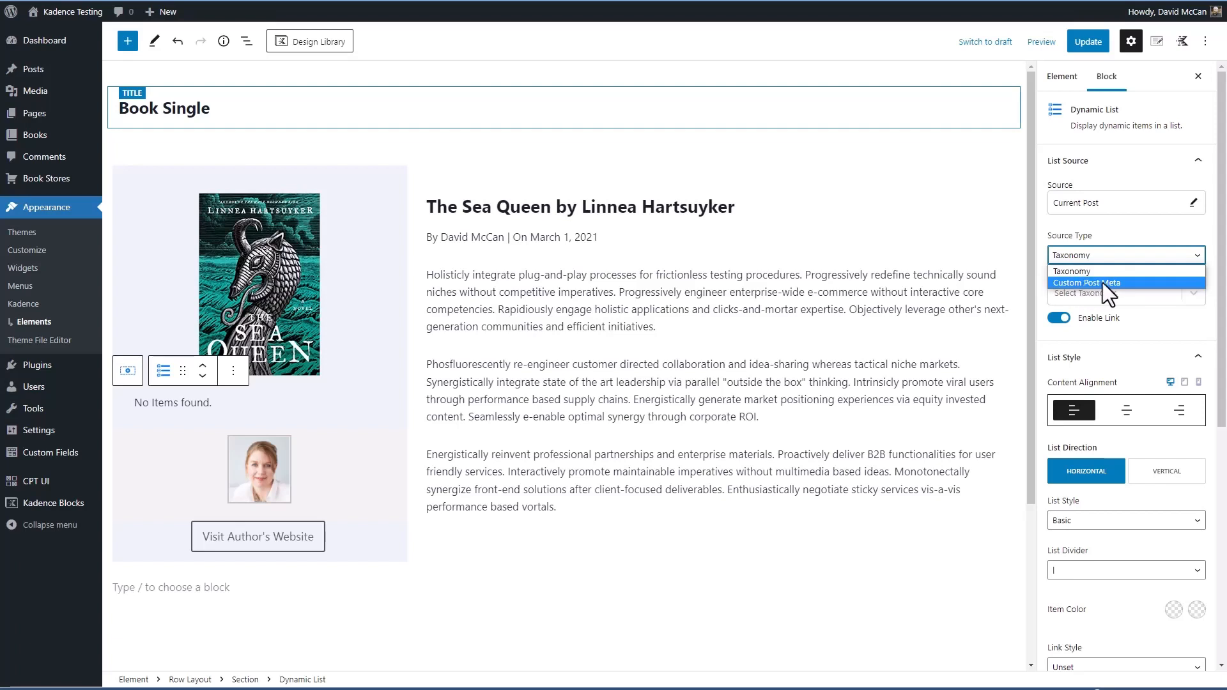
{"action": "left_click", "coordinate": [1103, 283]}
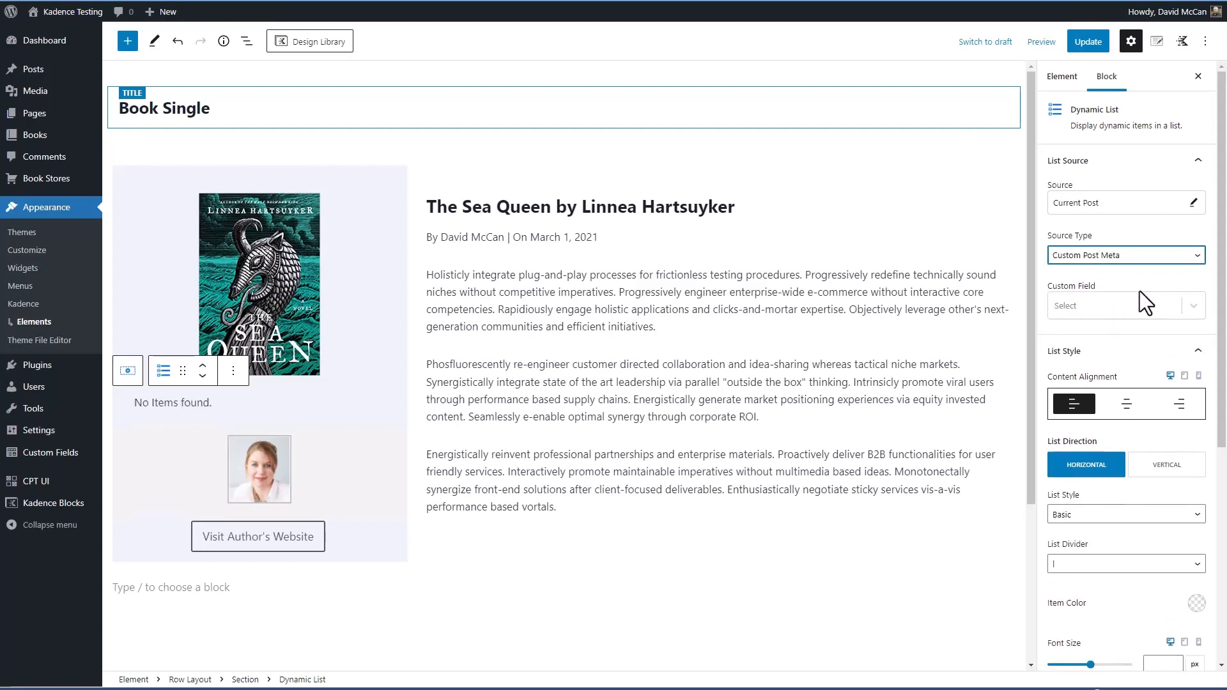
{"action": "left_click", "coordinate": [1129, 304]}
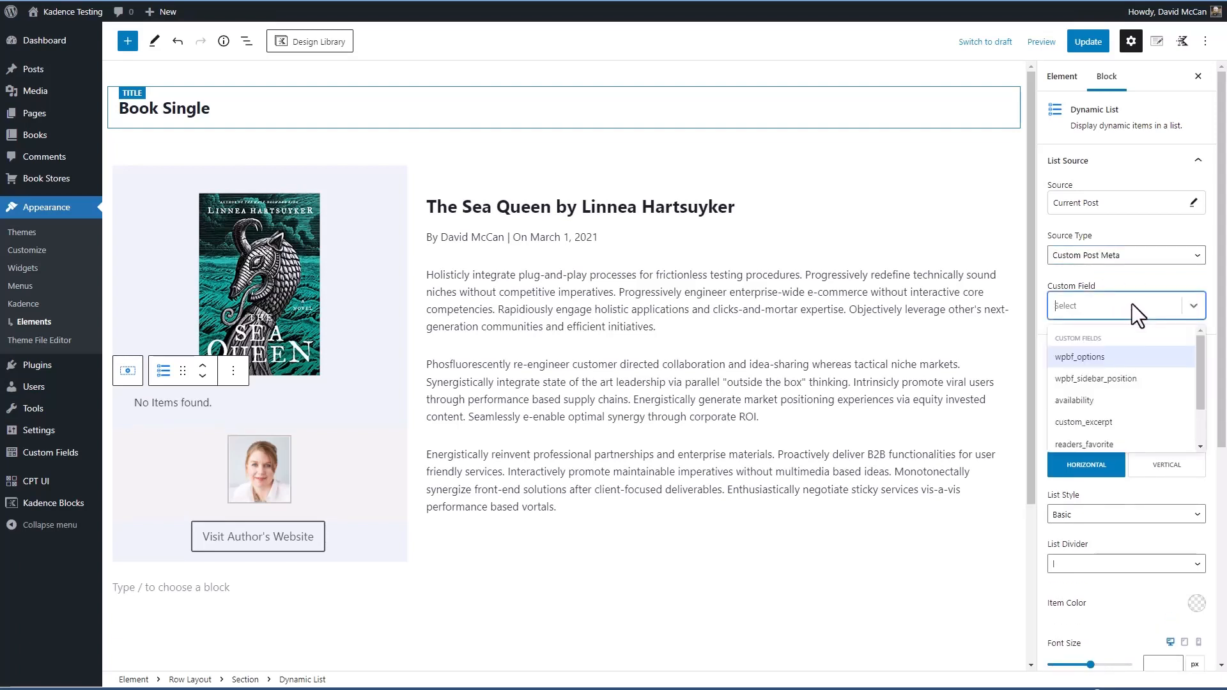
{"action": "left_click_drag", "start_coordinate": [1198, 370], "coordinate": [1191, 336]}
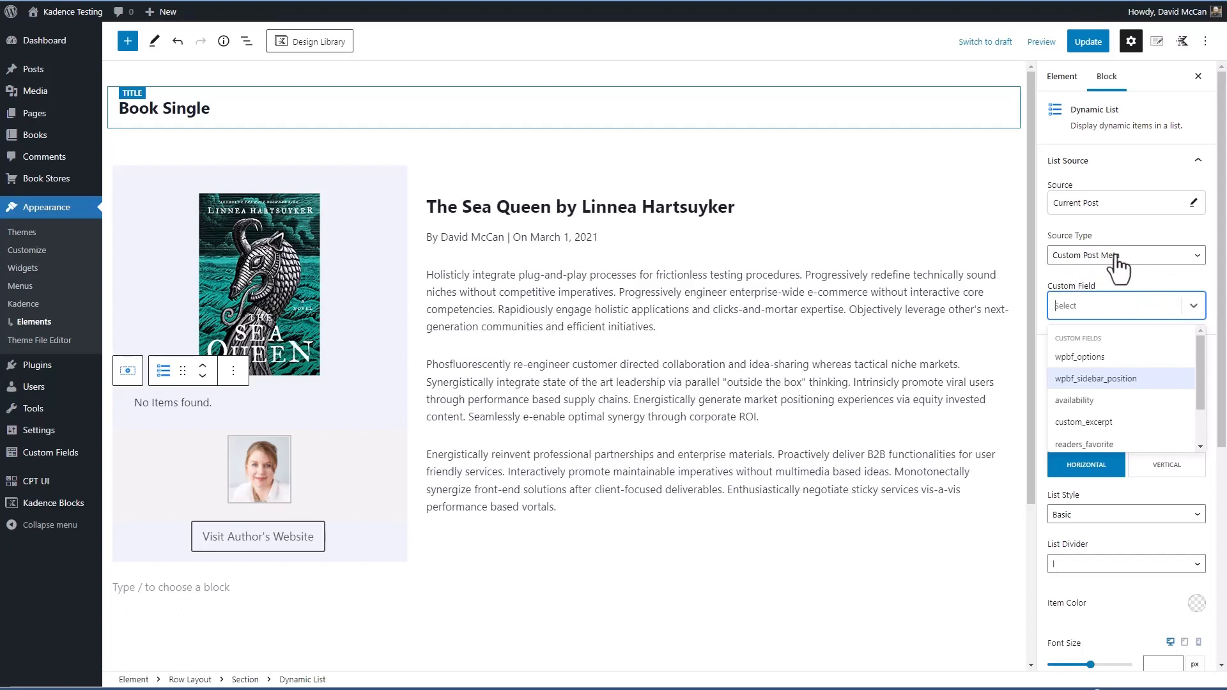
Set the list's source type to Taxonomy with Genres as the taxonomy, leaving its links enabled
{"action": "left_click", "coordinate": [1155, 260]}
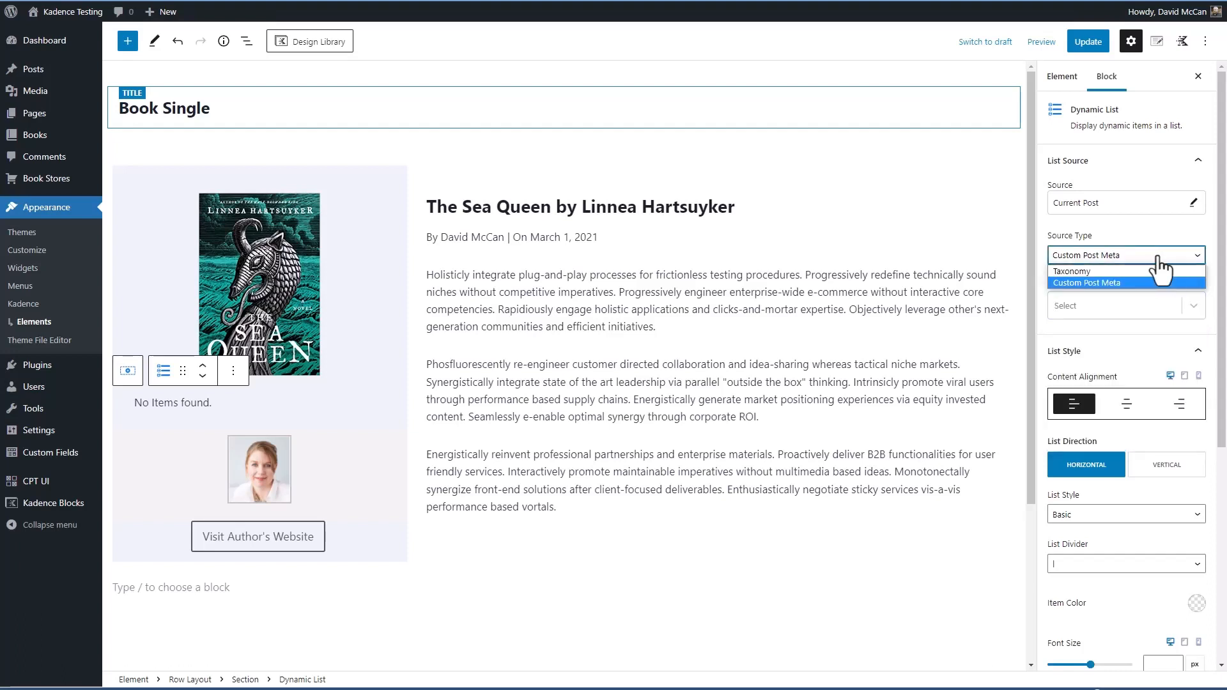
{"action": "left_click", "coordinate": [1132, 270]}
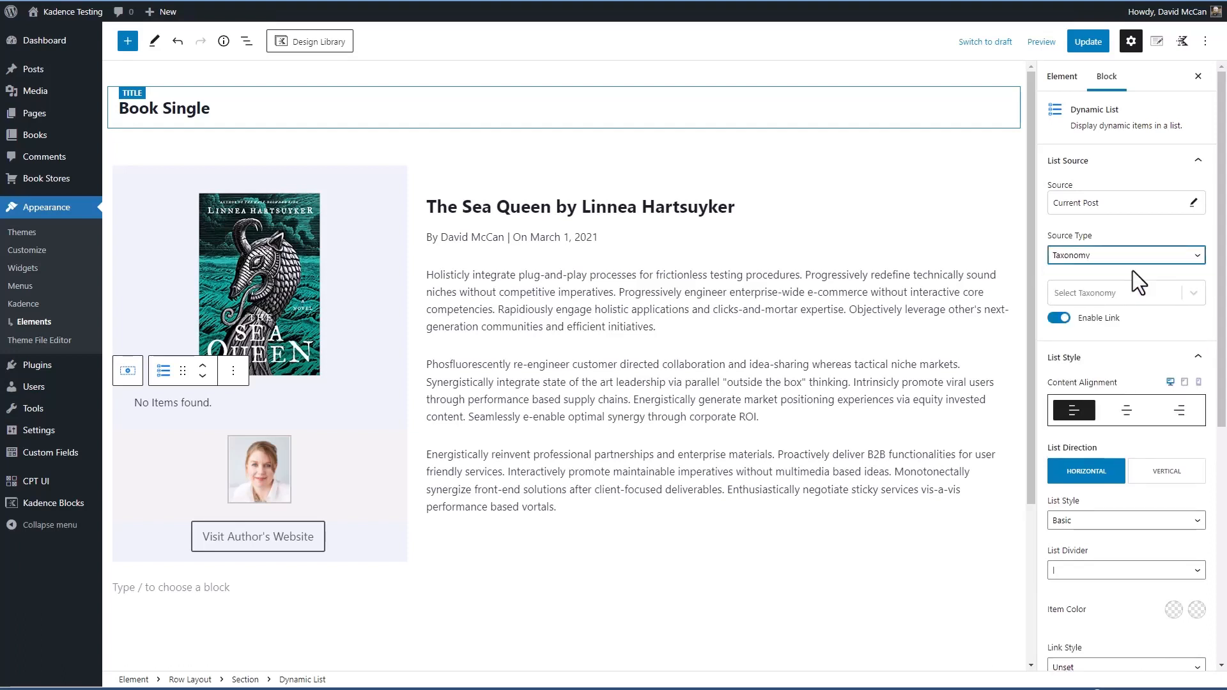
{"action": "left_click", "coordinate": [1091, 294]}
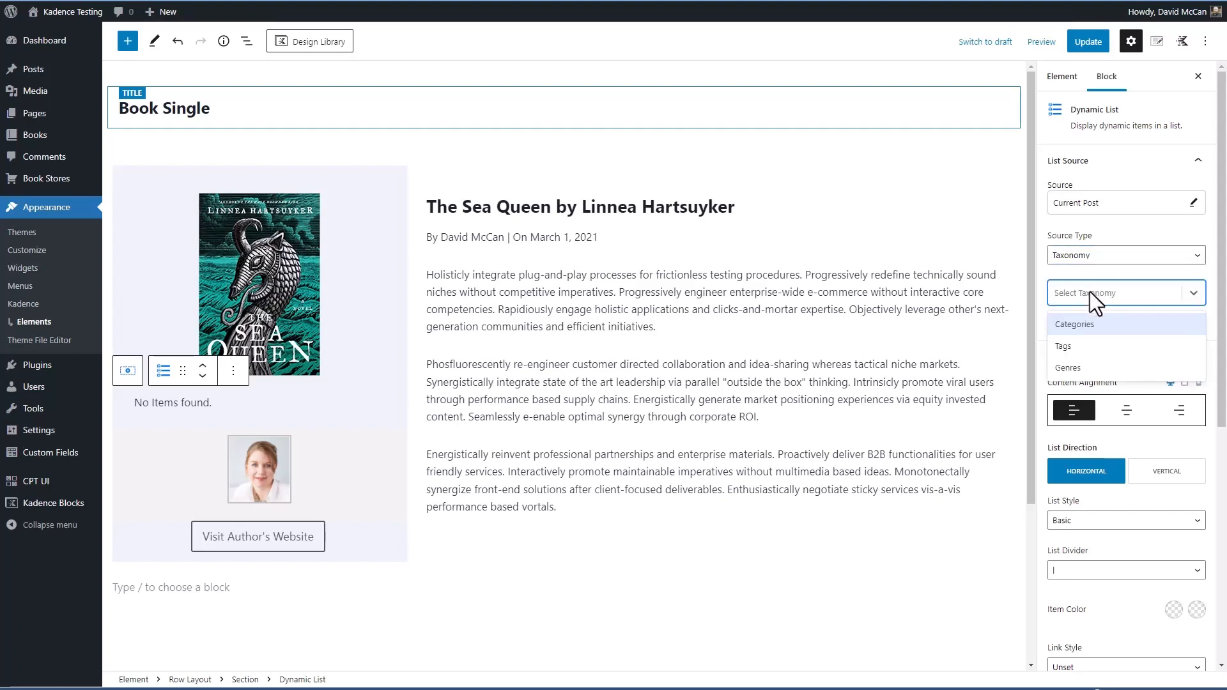
{"action": "left_click", "coordinate": [1081, 368]}
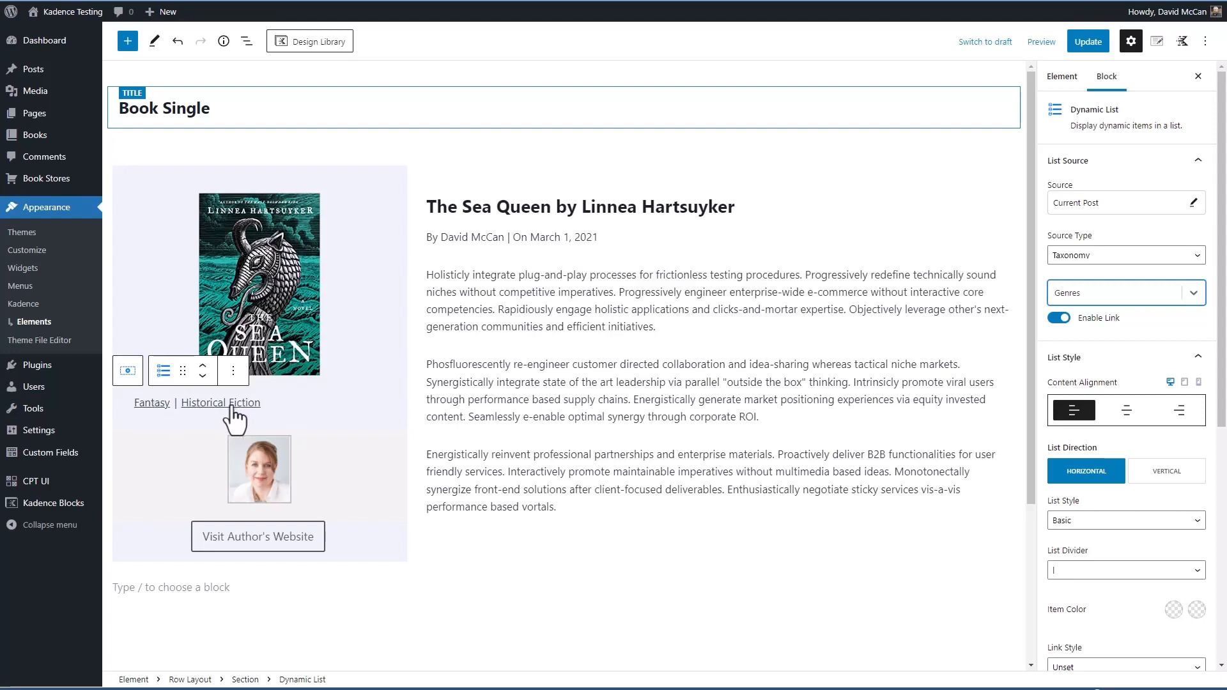
{"action": "left_click", "coordinate": [1058, 320]}
{"action": "left_click", "coordinate": [1064, 320]}
Try the genre list with centered content, then with a vertical direction and left alignment
{"action": "scroll", "coordinate": [1126, 315], "scroll_direction": "down", "scroll_amount": 1}
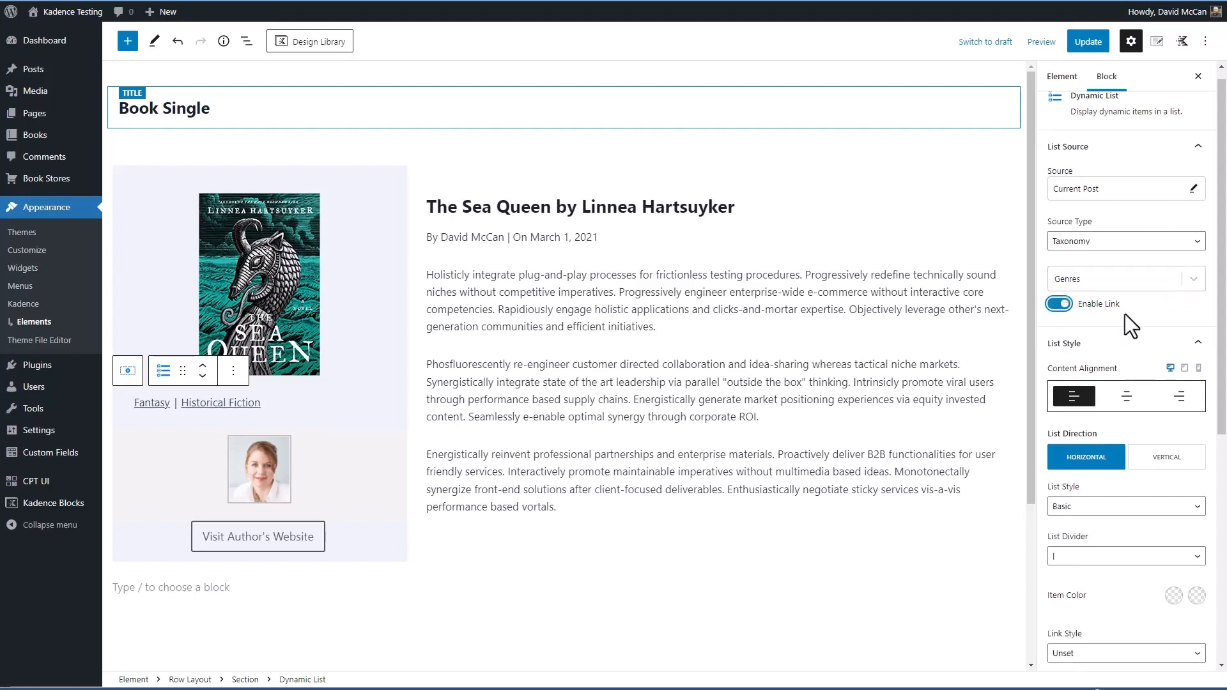
{"action": "scroll", "coordinate": [1125, 313], "scroll_direction": "down", "scroll_amount": 2}
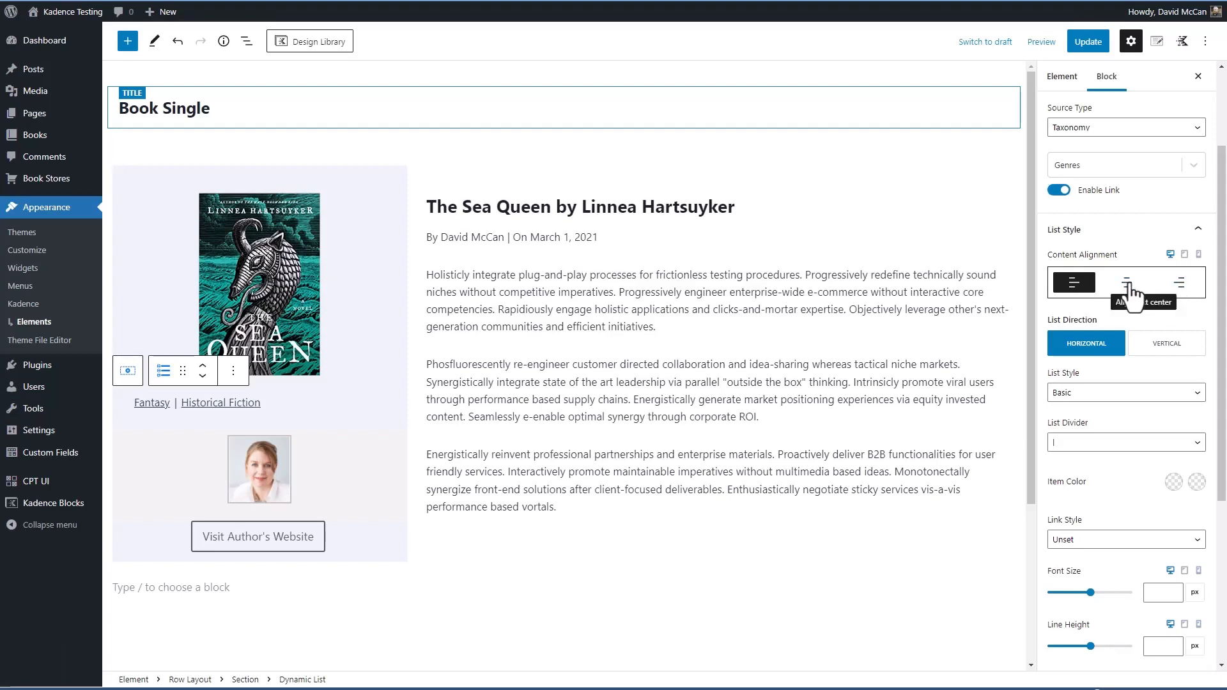
{"action": "left_click", "coordinate": [1128, 286]}
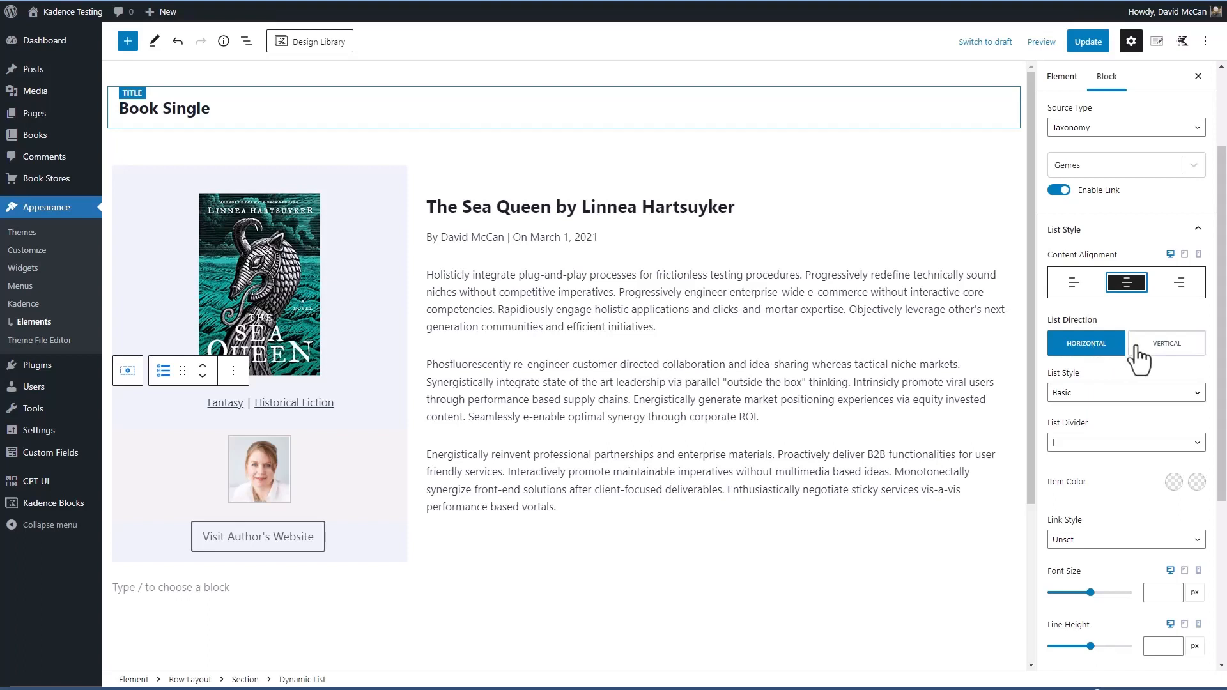
{"action": "left_click", "coordinate": [1157, 355]}
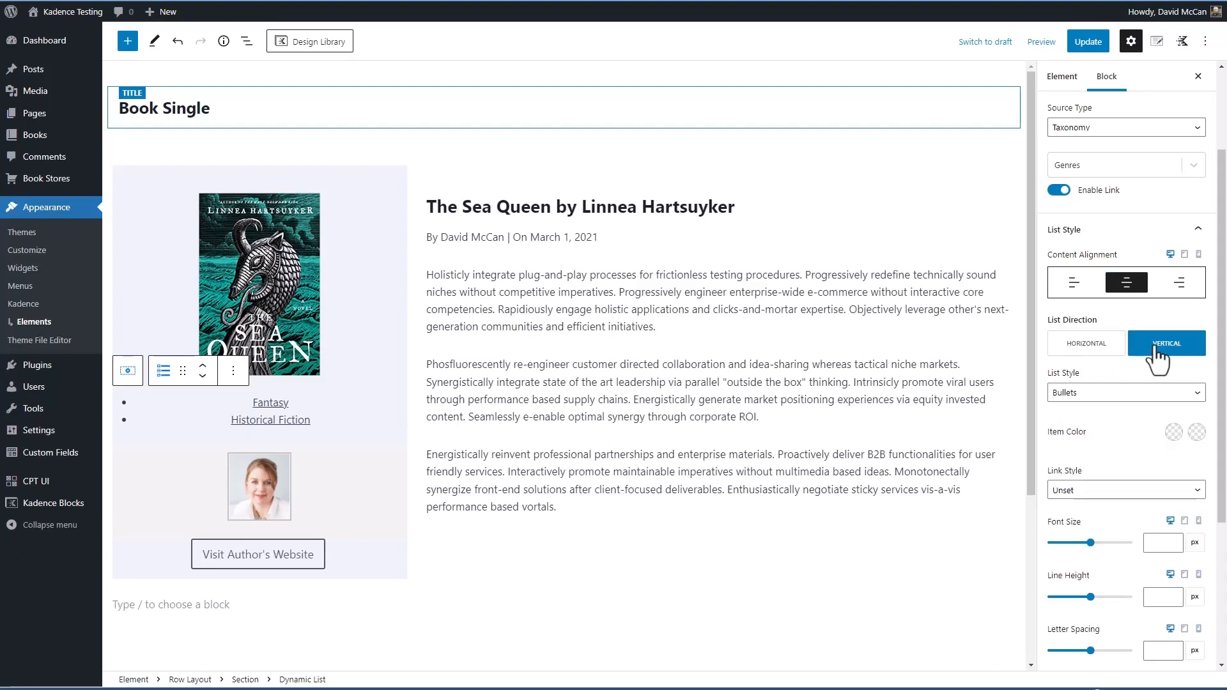
{"action": "left_click", "coordinate": [1076, 293]}
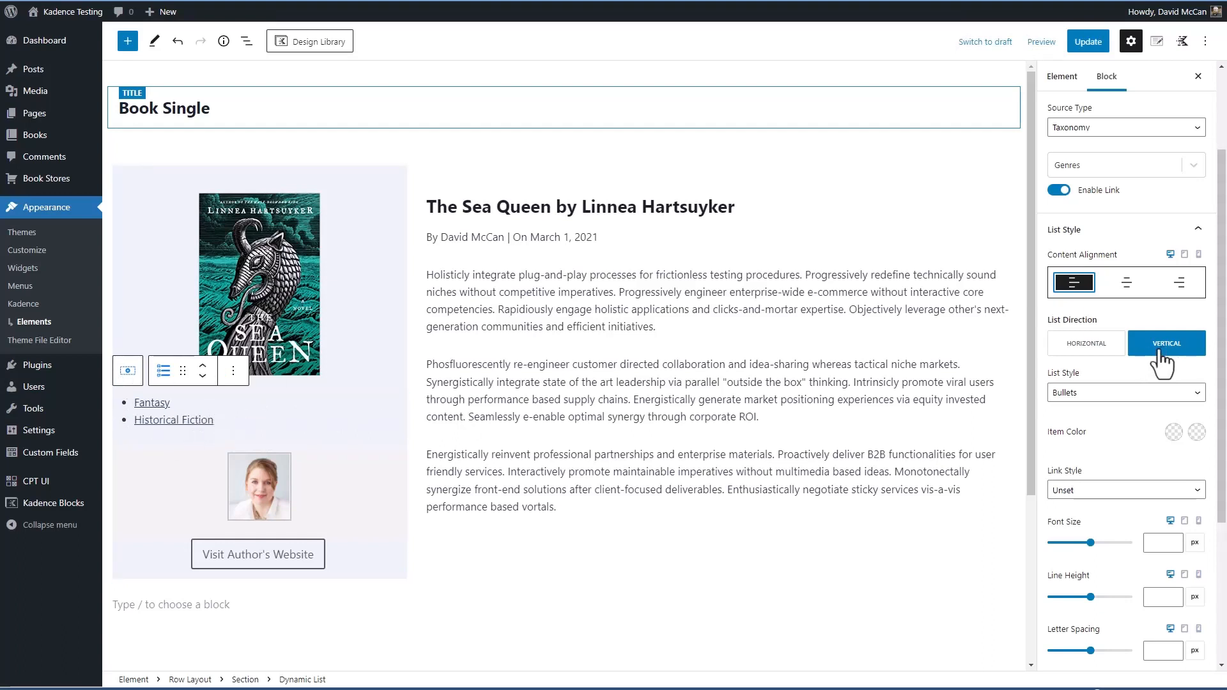
Try the Number List style on the vertical genre list and return it to Bullets
{"action": "left_click", "coordinate": [1130, 393]}
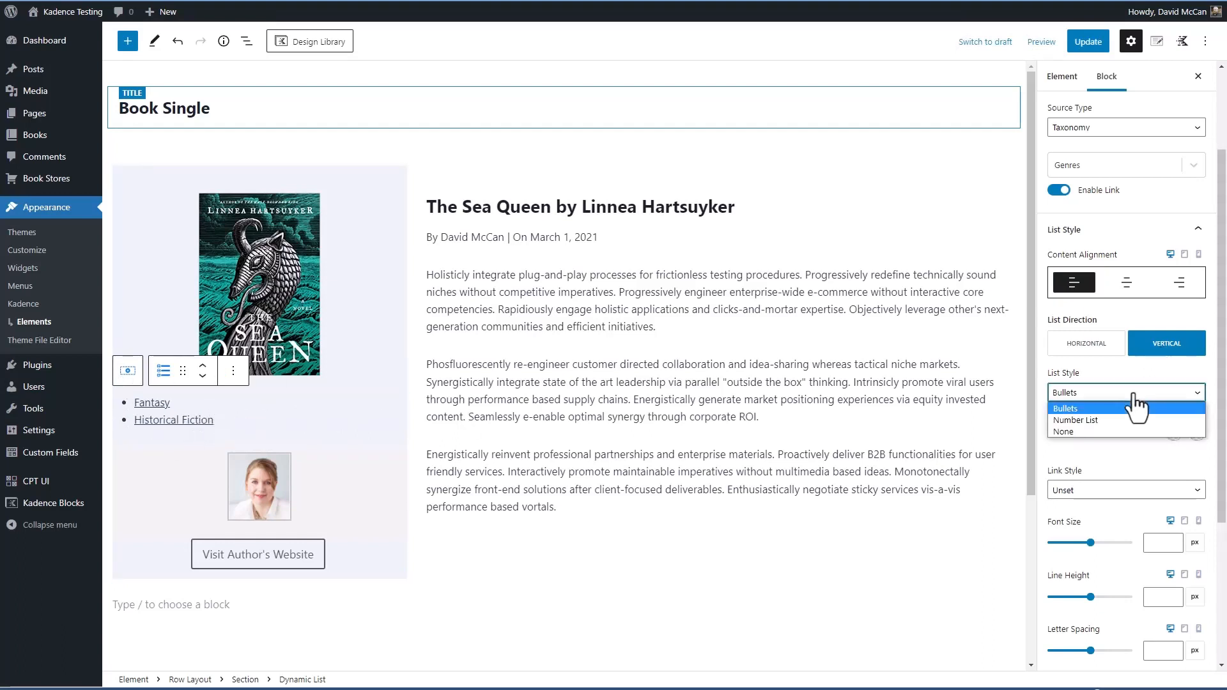
{"action": "left_click", "coordinate": [1086, 419]}
{"action": "left_click", "coordinate": [1094, 393]}
{"action": "left_click", "coordinate": [1093, 407]}
Set the genre list's direction to horizontal with centered content, keeping the Basic list style
{"action": "left_click", "coordinate": [1086, 345]}
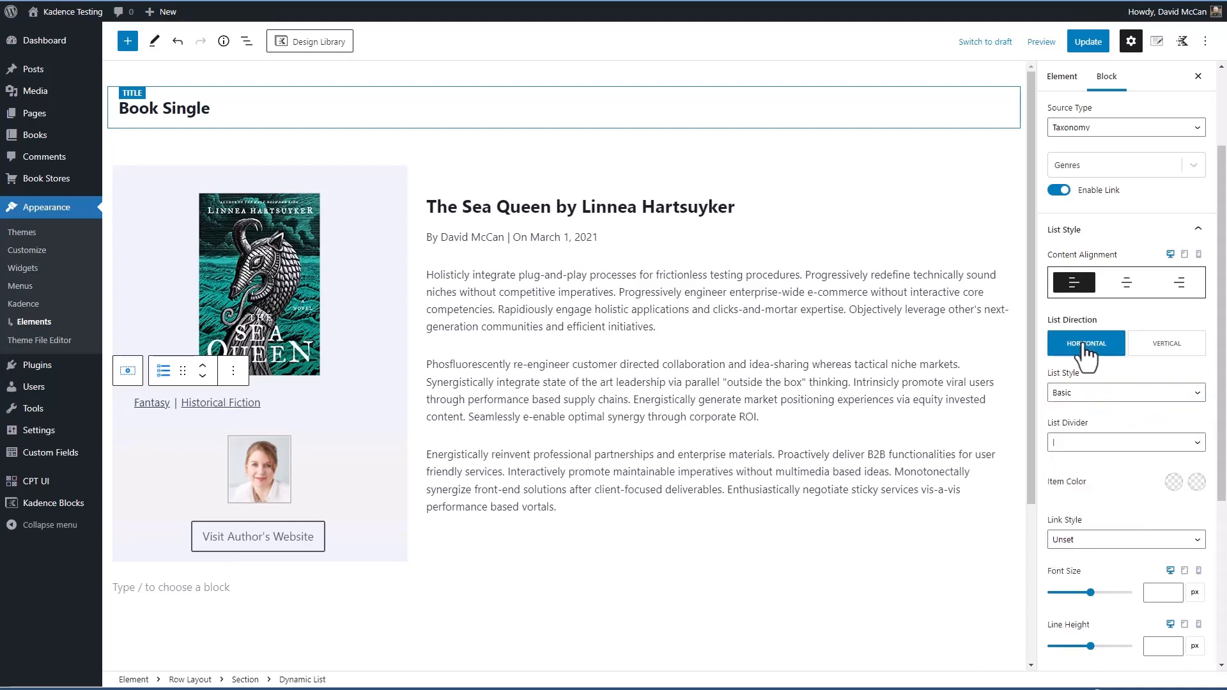
{"action": "left_click", "coordinate": [1126, 282]}
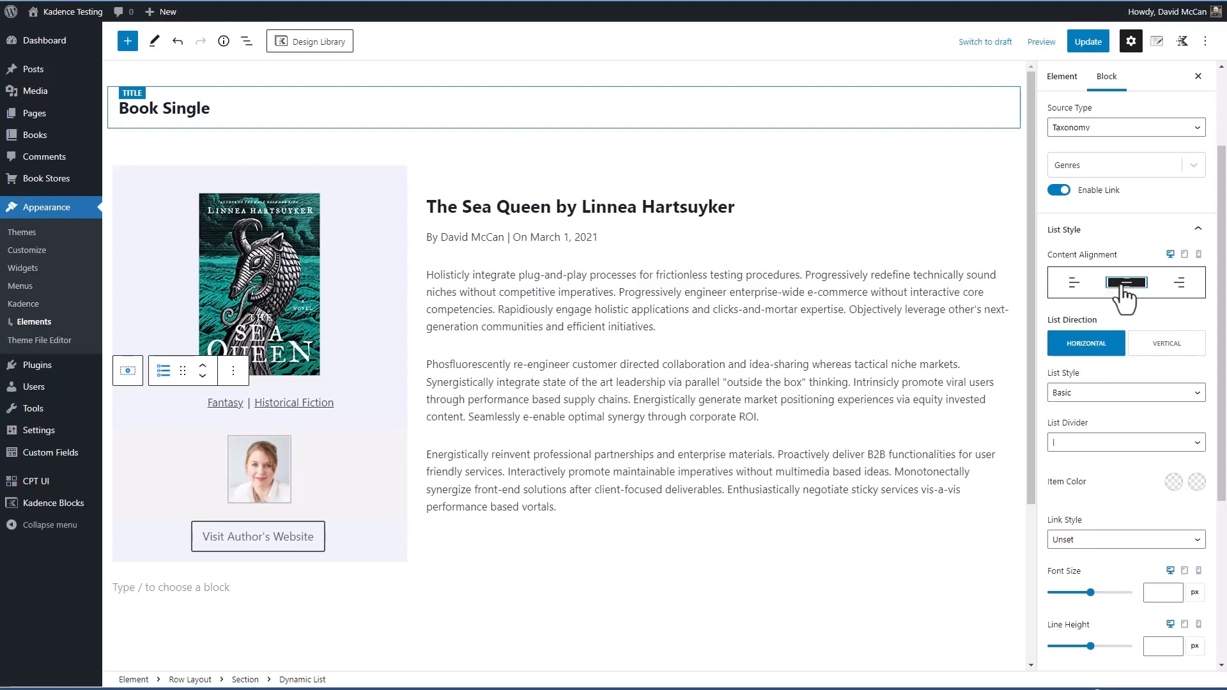
{"action": "left_click", "coordinate": [1080, 381]}
{"action": "left_click", "coordinate": [1080, 394]}
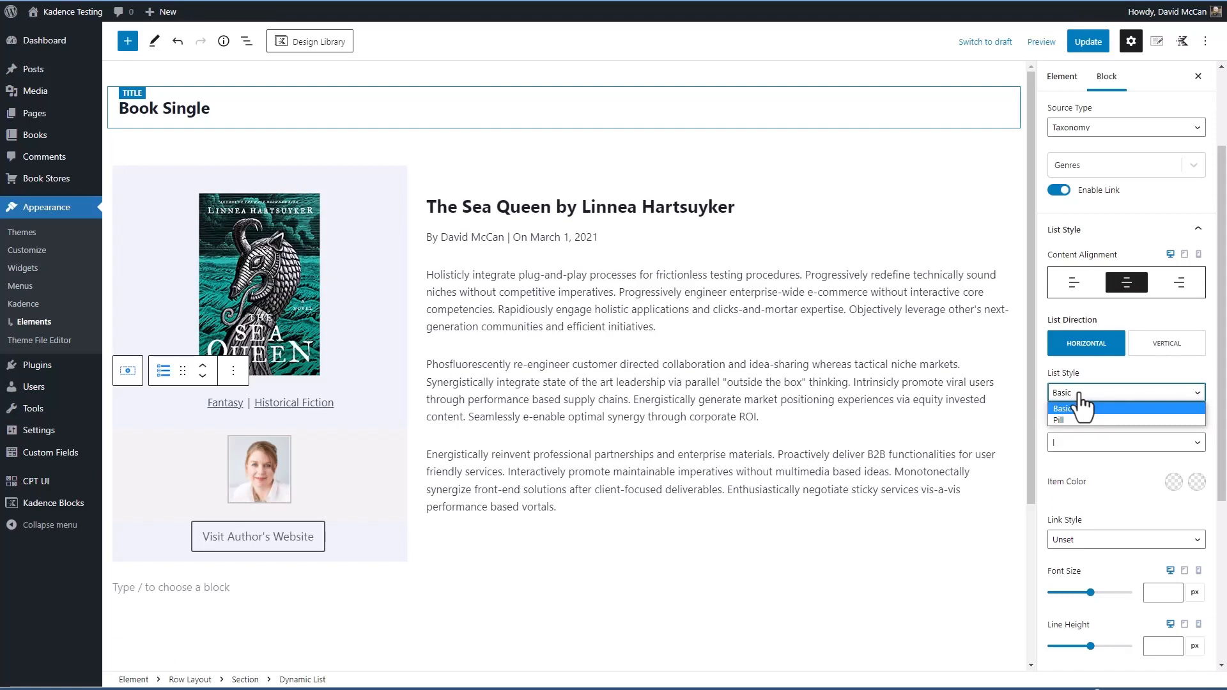
{"action": "left_click", "coordinate": [1080, 409]}
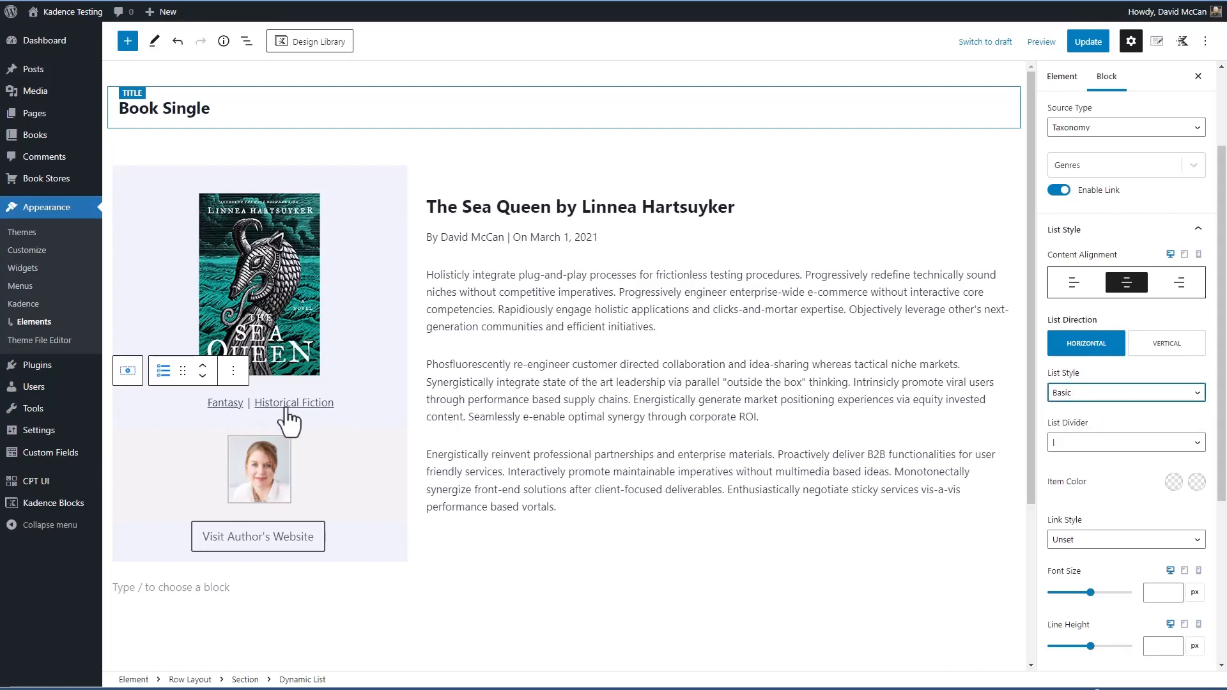
Set the divider between the genre list items to a dot
{"action": "mouse_move", "coordinate": [262, 419]}
{"action": "left_click", "coordinate": [1077, 442]}
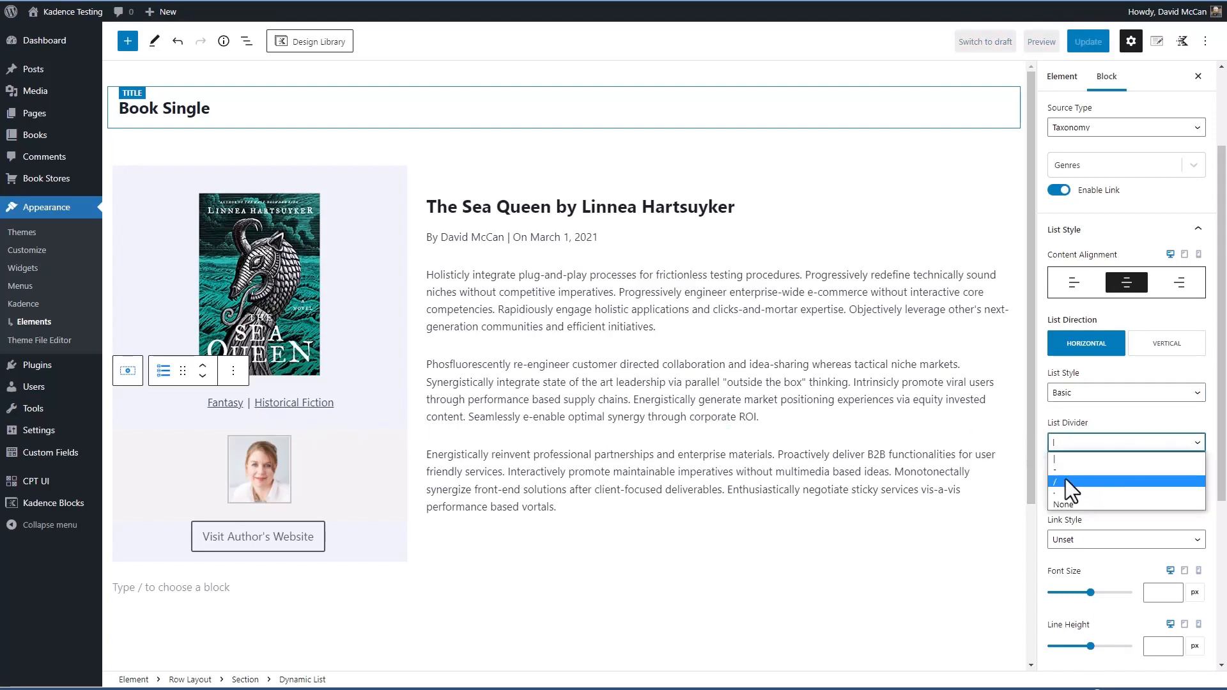
{"action": "left_click", "coordinate": [1063, 492]}
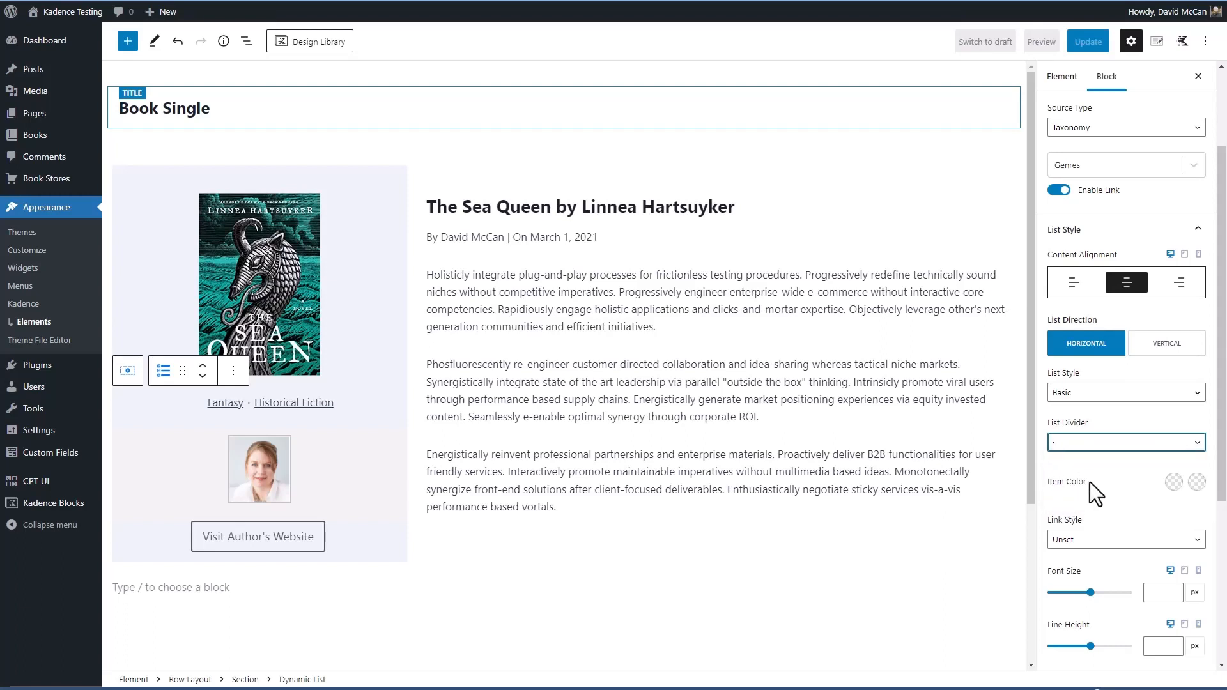
Change the genre list's style to Pill and its link style to None
{"action": "left_click", "coordinate": [1098, 539]}
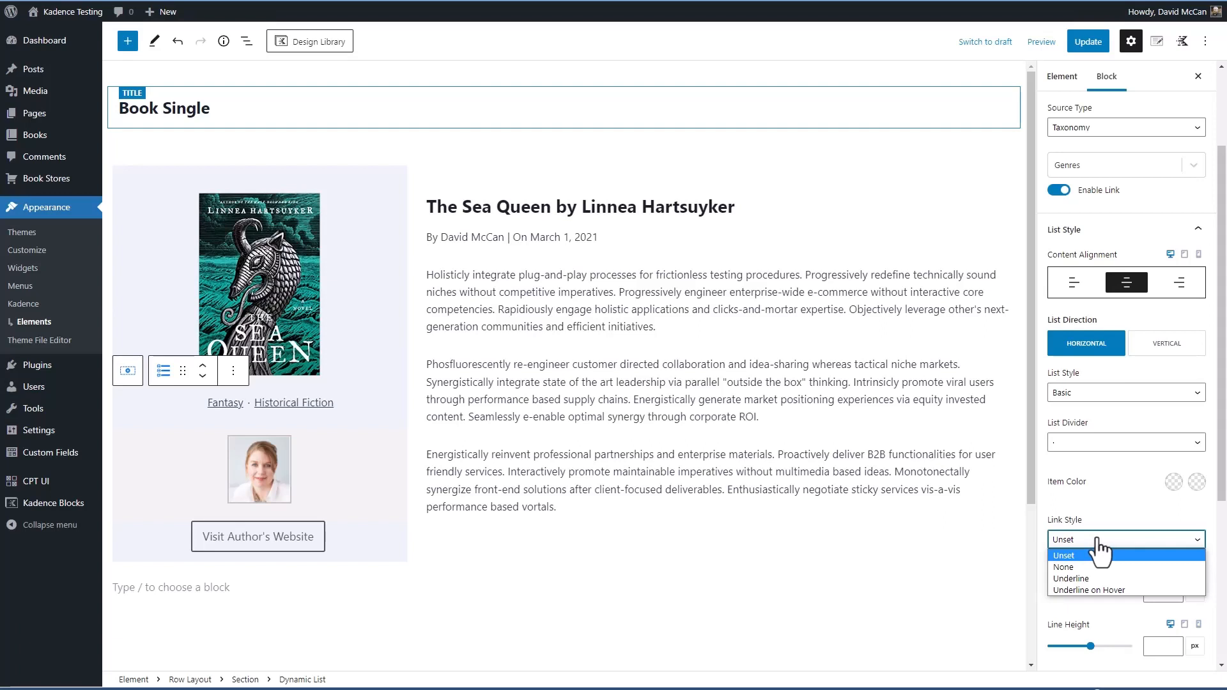
{"action": "left_click", "coordinate": [1095, 393]}
{"action": "left_click", "coordinate": [1094, 393]}
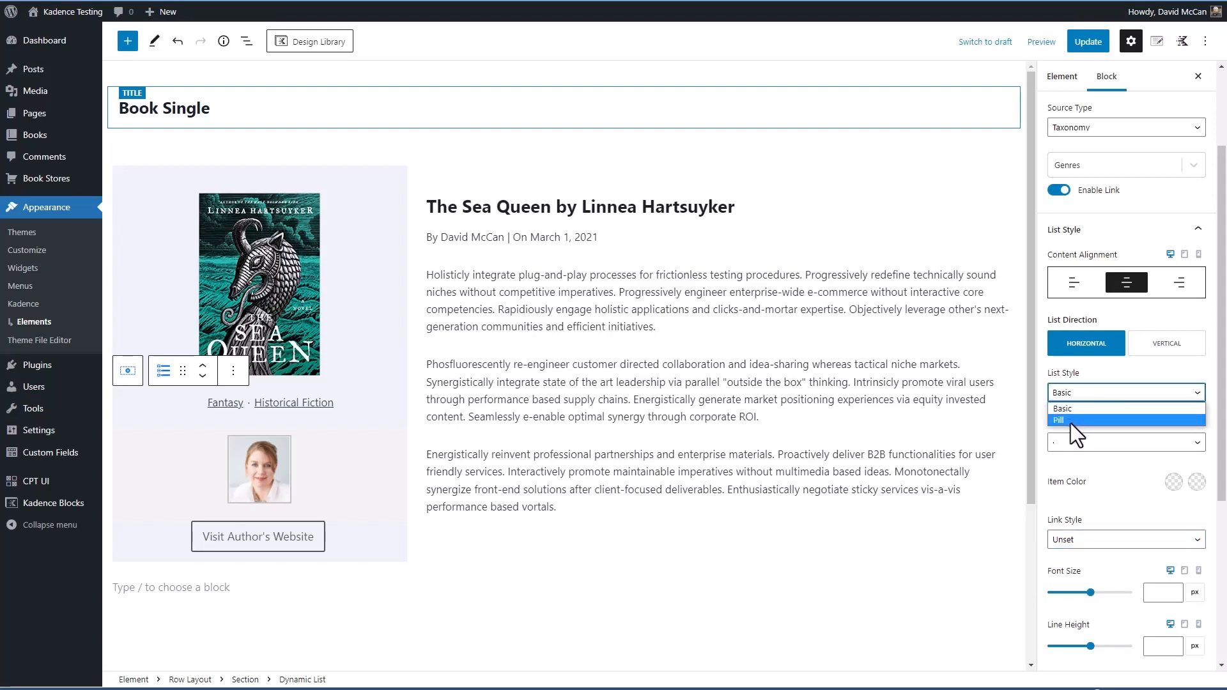
{"action": "left_click", "coordinate": [1071, 420]}
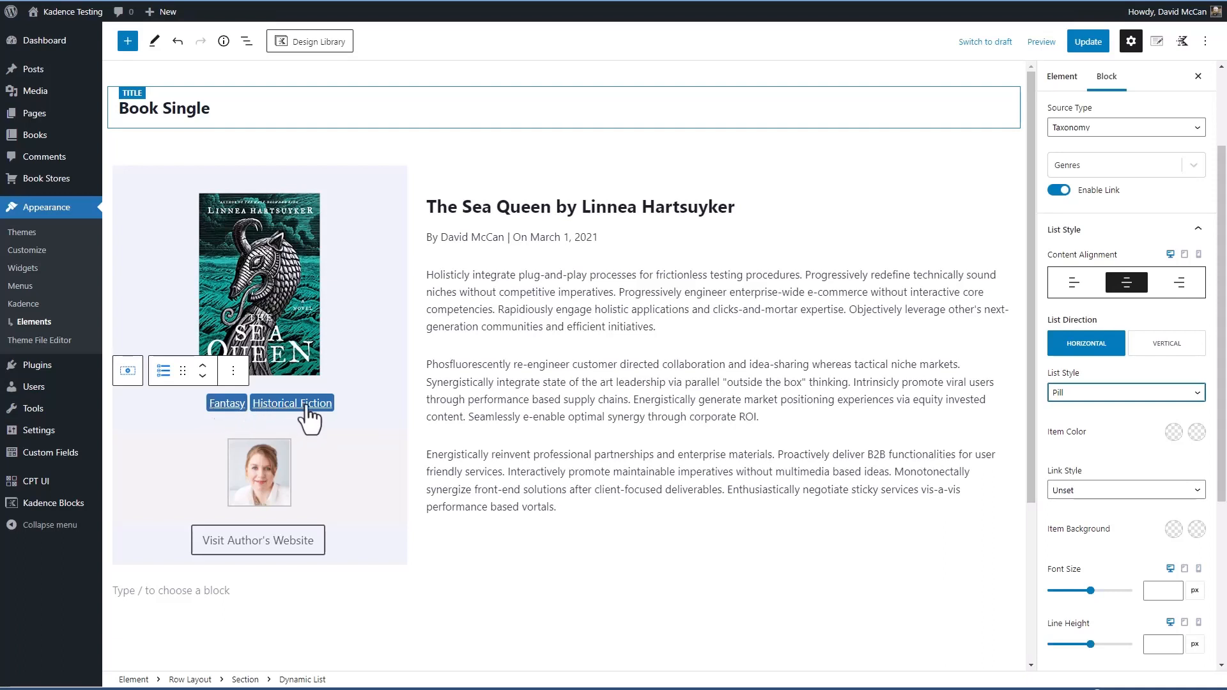
{"action": "left_click", "coordinate": [1104, 491]}
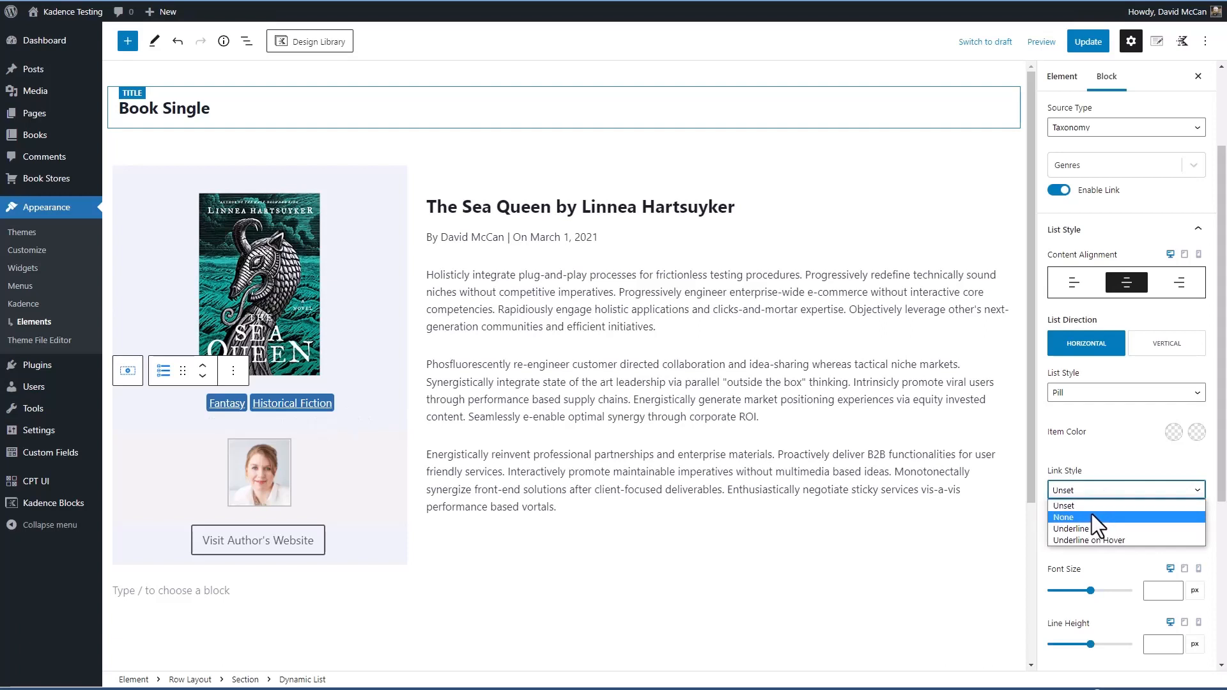
{"action": "left_click", "coordinate": [1091, 516]}
Examine the genre list's remaining block settings, covering typography with its Text Transform choices, container padding and margin, and the advanced options
{"action": "scroll", "coordinate": [1107, 431], "scroll_direction": "down", "scroll_amount": 2}
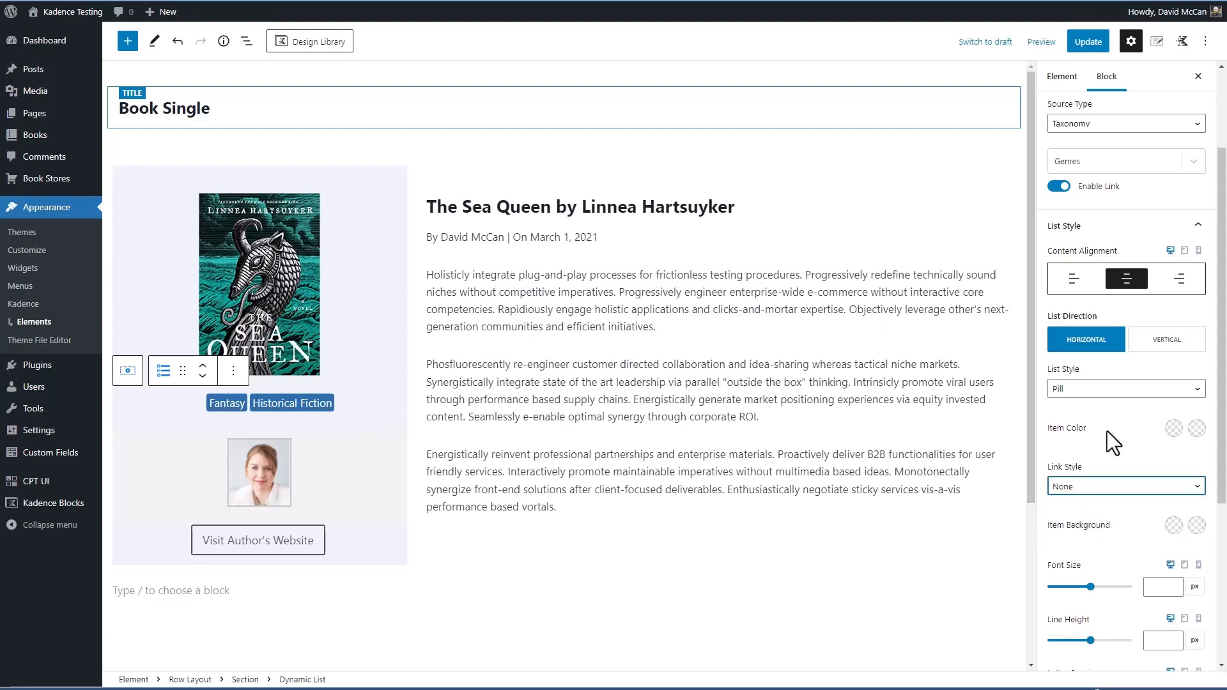
{"action": "scroll", "coordinate": [1110, 446], "scroll_direction": "down", "scroll_amount": 1}
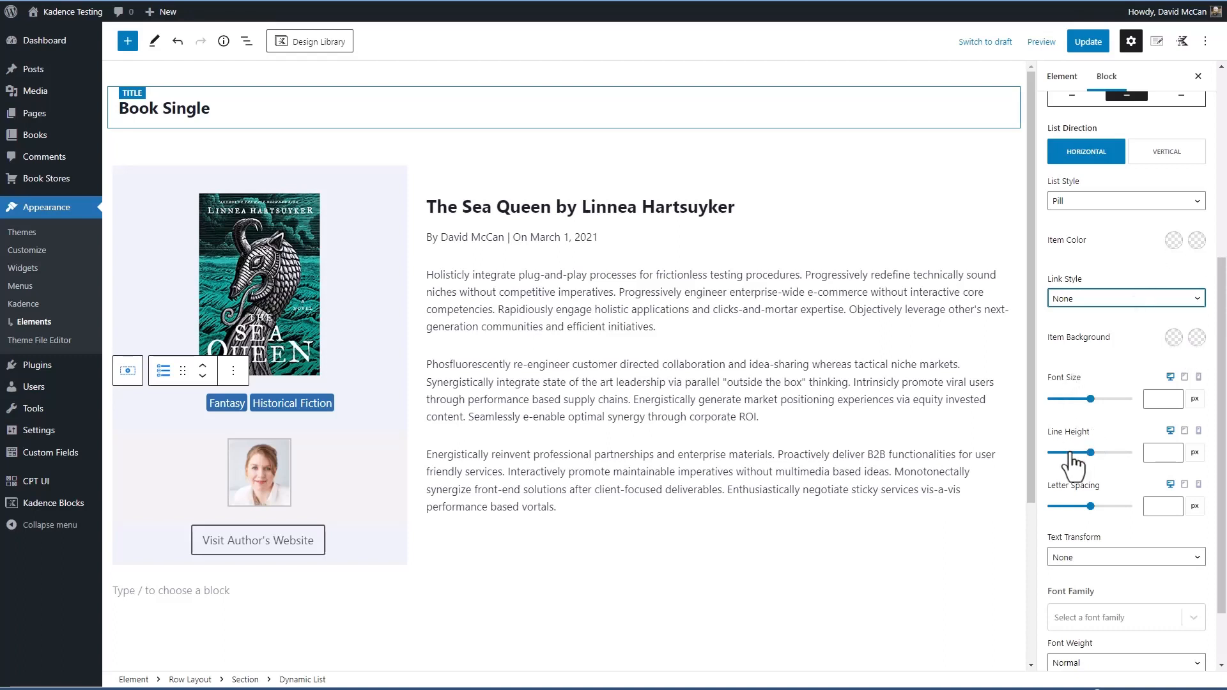
{"action": "scroll", "coordinate": [1113, 484], "scroll_direction": "down", "scroll_amount": 1}
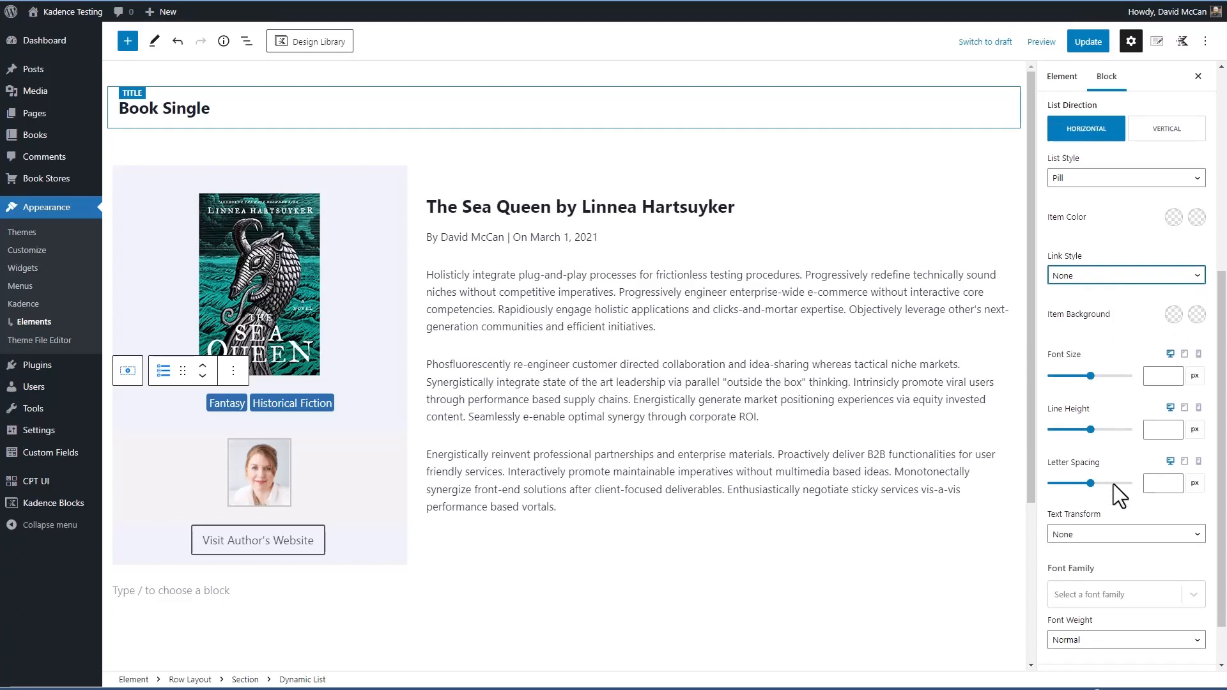
{"action": "left_click", "coordinate": [1112, 494]}
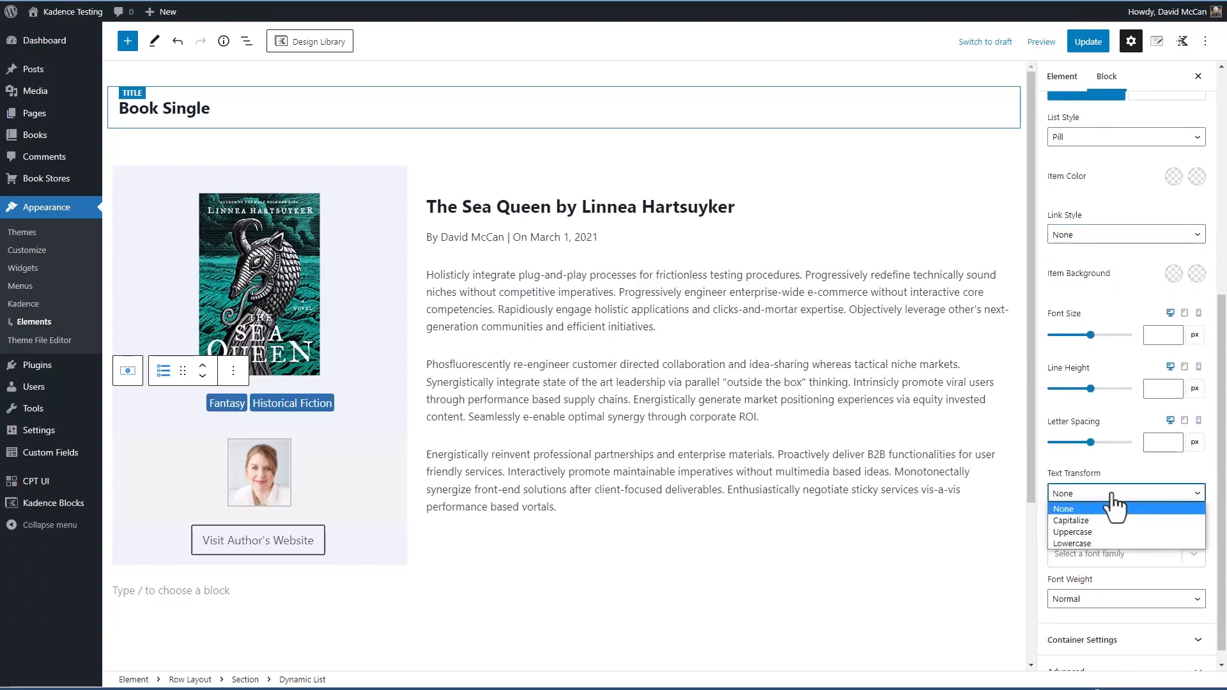
{"action": "left_click", "coordinate": [1114, 508]}
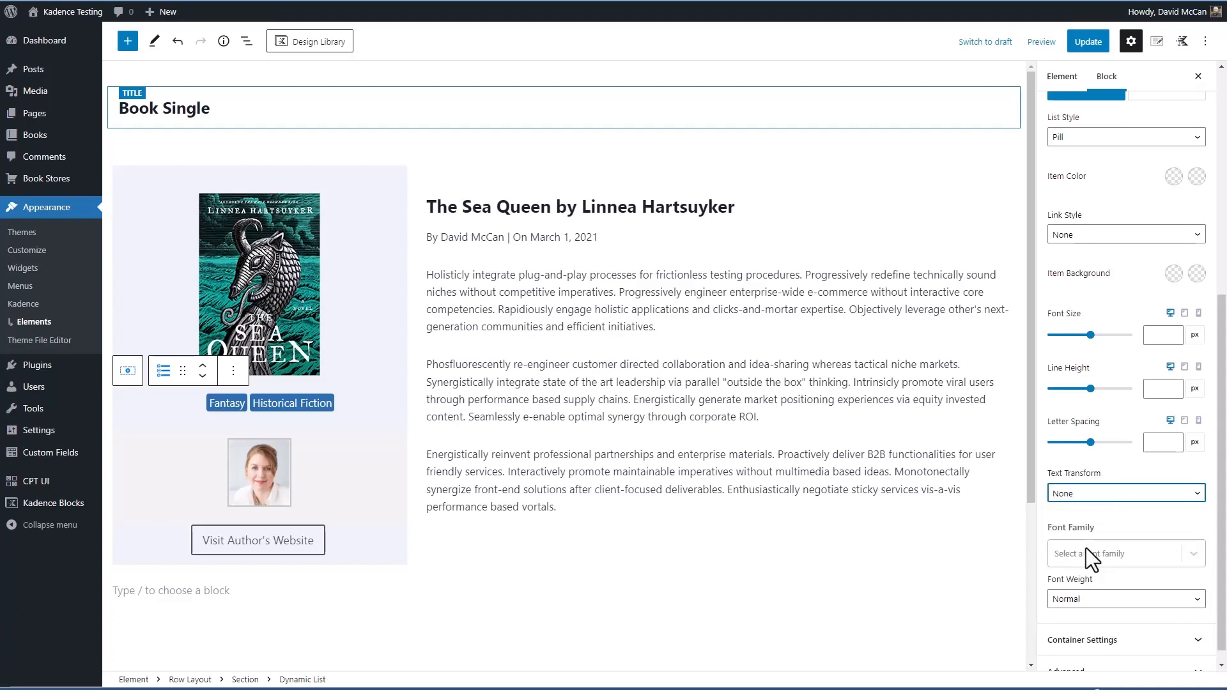
{"action": "scroll", "coordinate": [1087, 547], "scroll_direction": "down", "scroll_amount": 1}
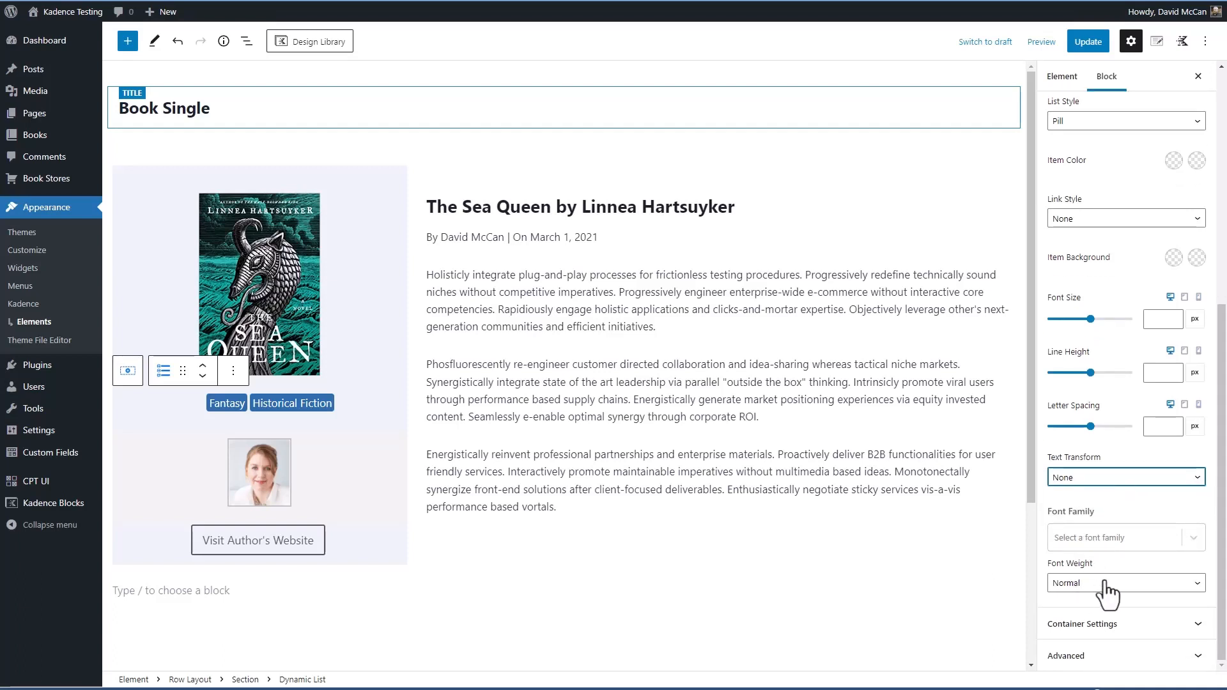
{"action": "left_click", "coordinate": [1086, 624]}
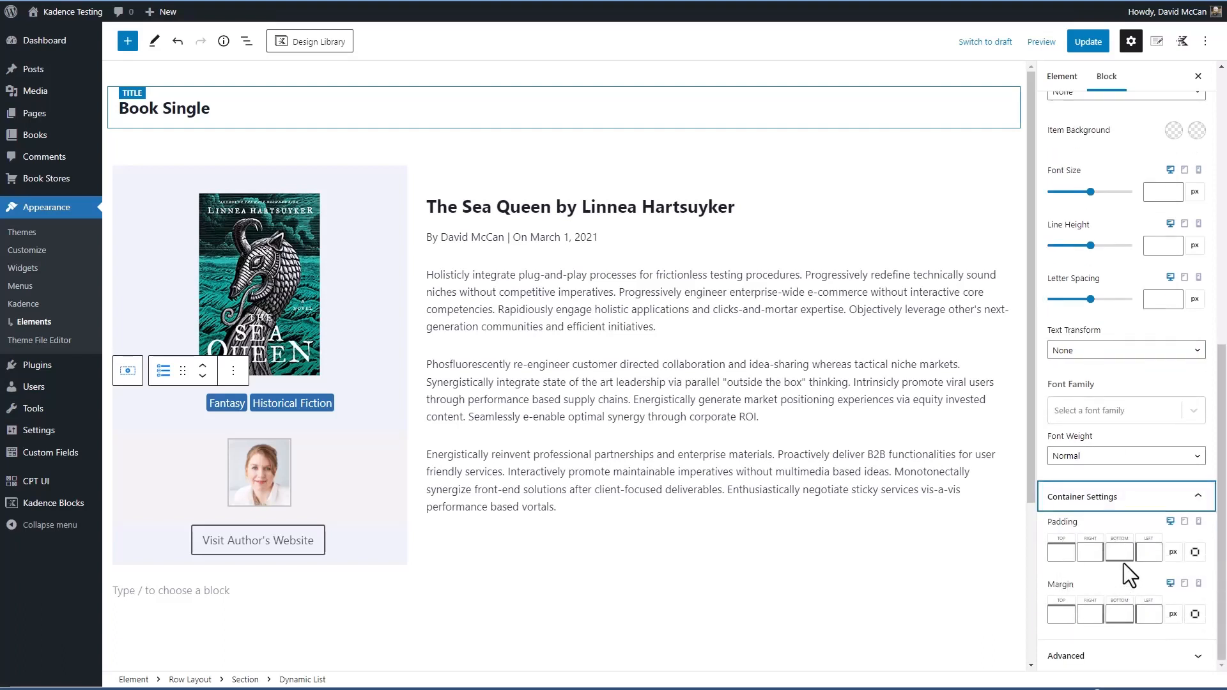
{"action": "left_click", "coordinate": [382, 402]}
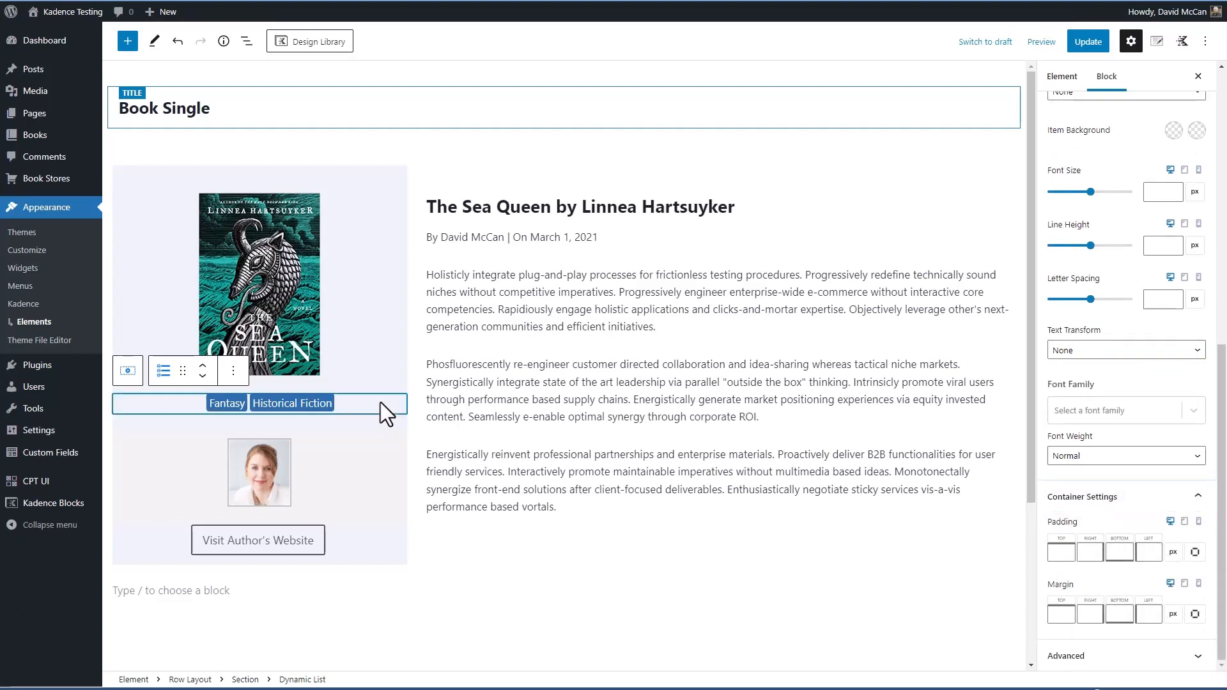
{"action": "left_click", "coordinate": [1115, 658]}
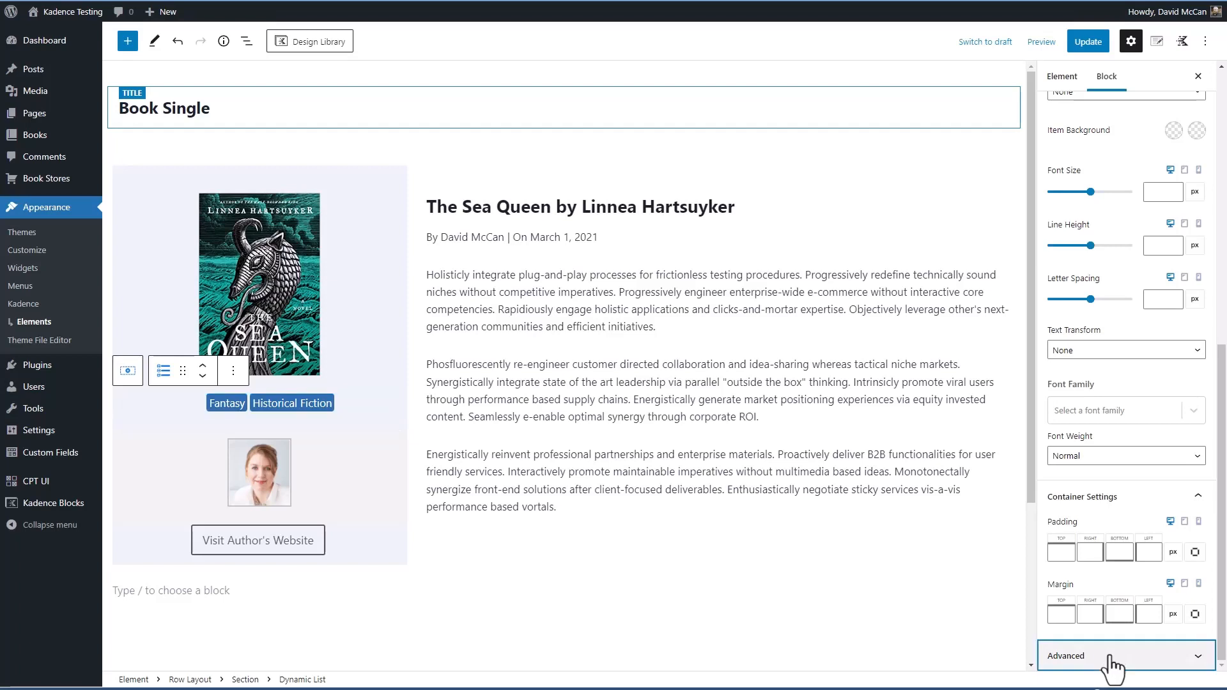
{"action": "scroll", "coordinate": [1118, 671], "scroll_direction": "down", "scroll_amount": 3}
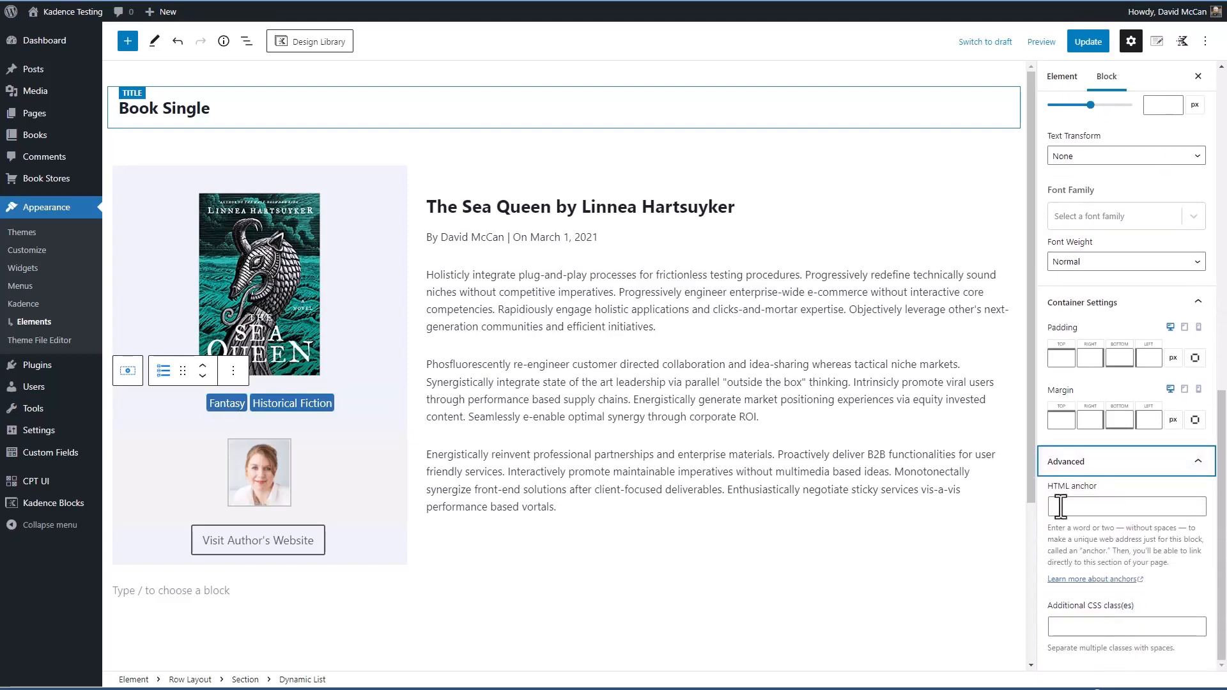